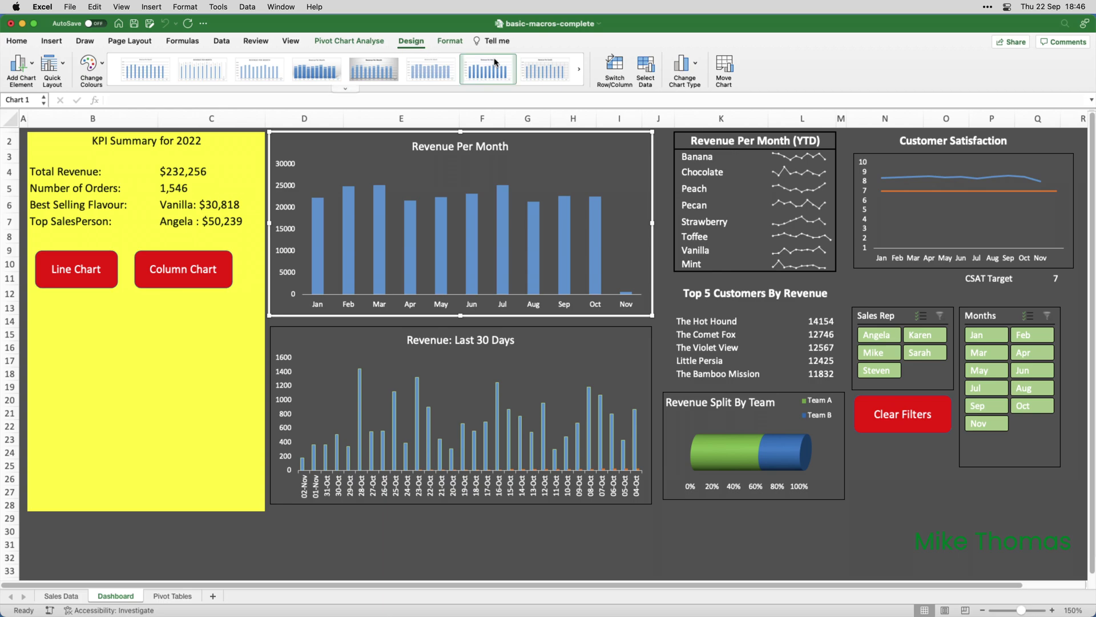
Change the Revenue Per Month chart to a 2-D line chart with markers
left_click(681, 66)
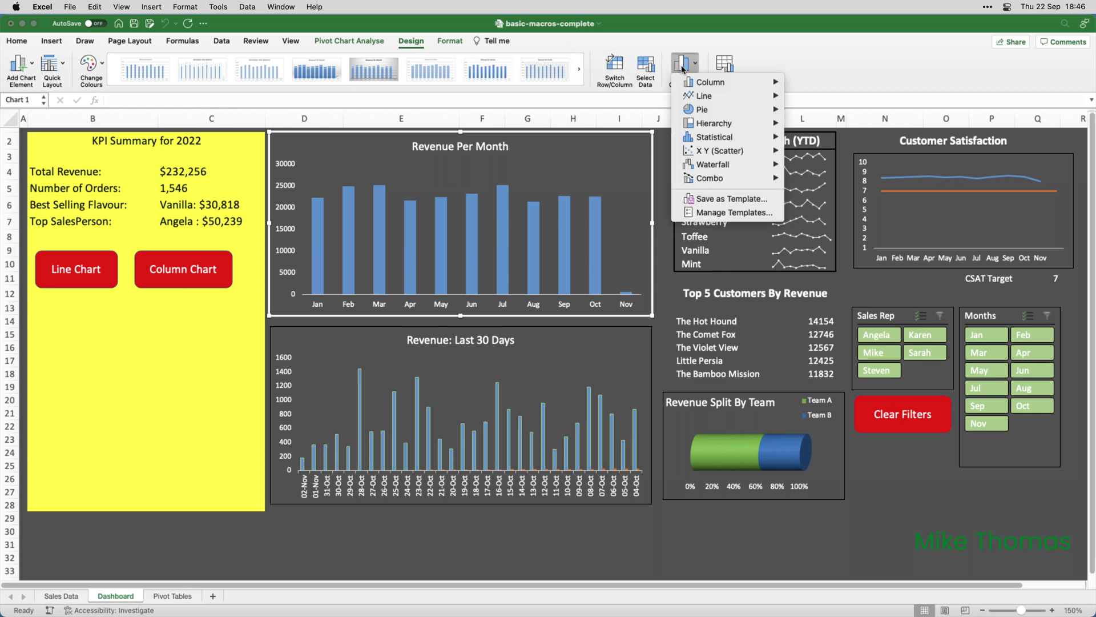
mouse_move(705, 97)
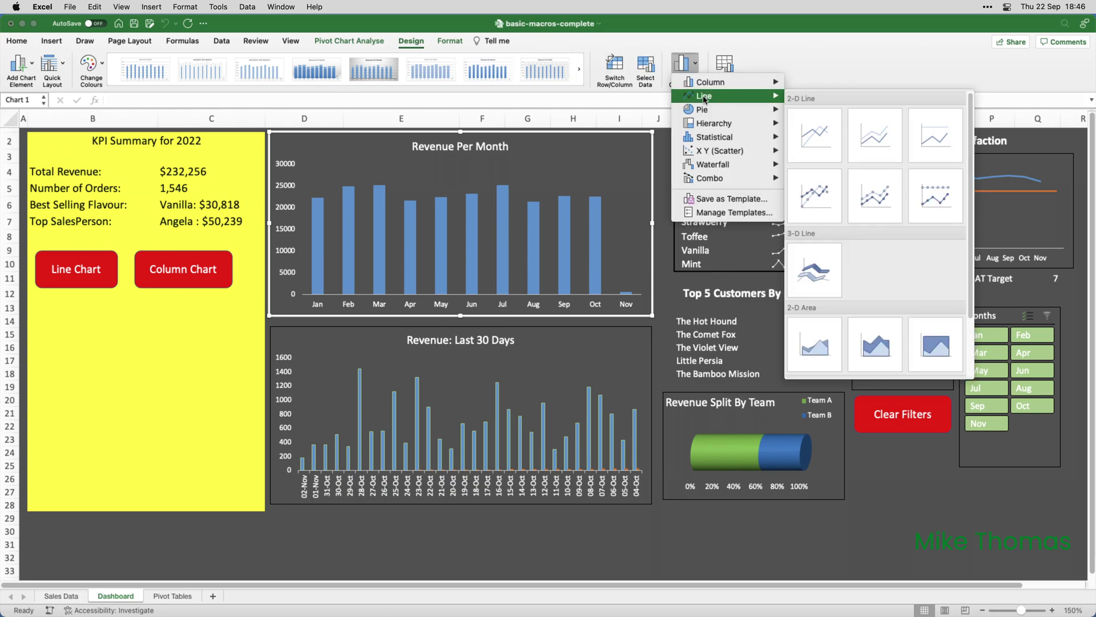
left_click(818, 184)
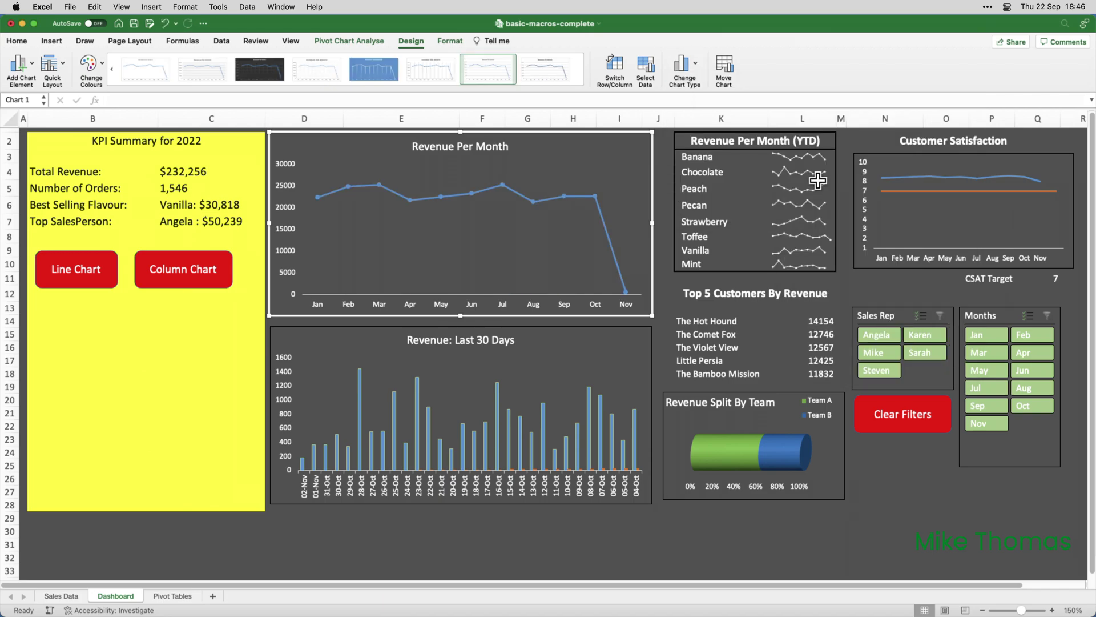
Change the Revenue Per Month chart back to a 2-D clustered column chart
left_click(696, 64)
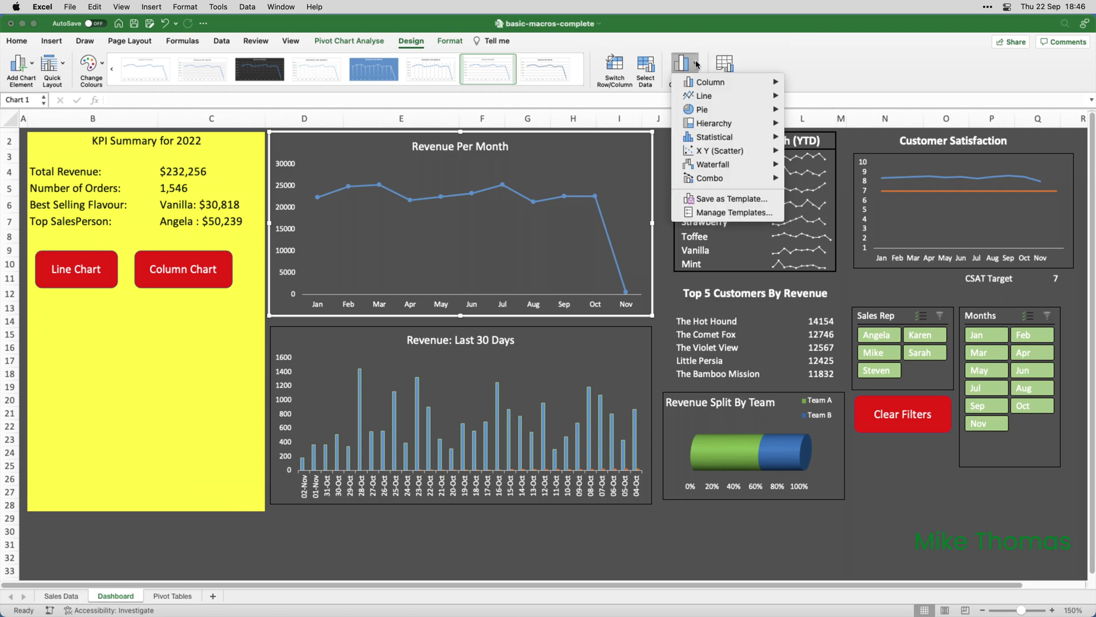
mouse_move(707, 82)
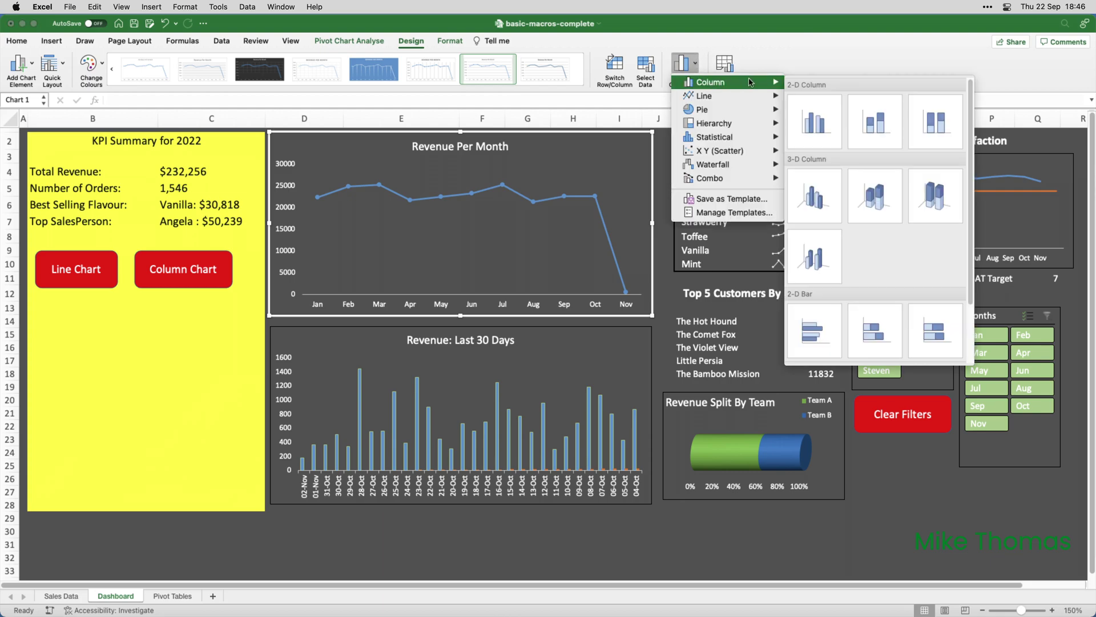
left_click(813, 110)
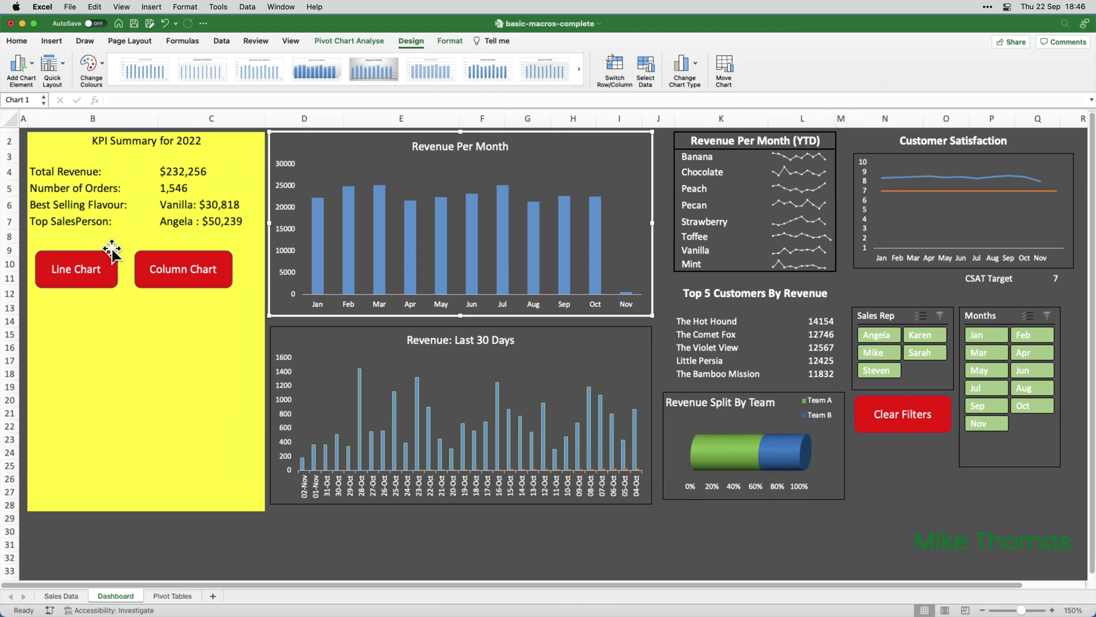
Run the dashboard's Line Chart macro and its Column Chart macro on the Revenue Per Month chart
left_click(92, 266)
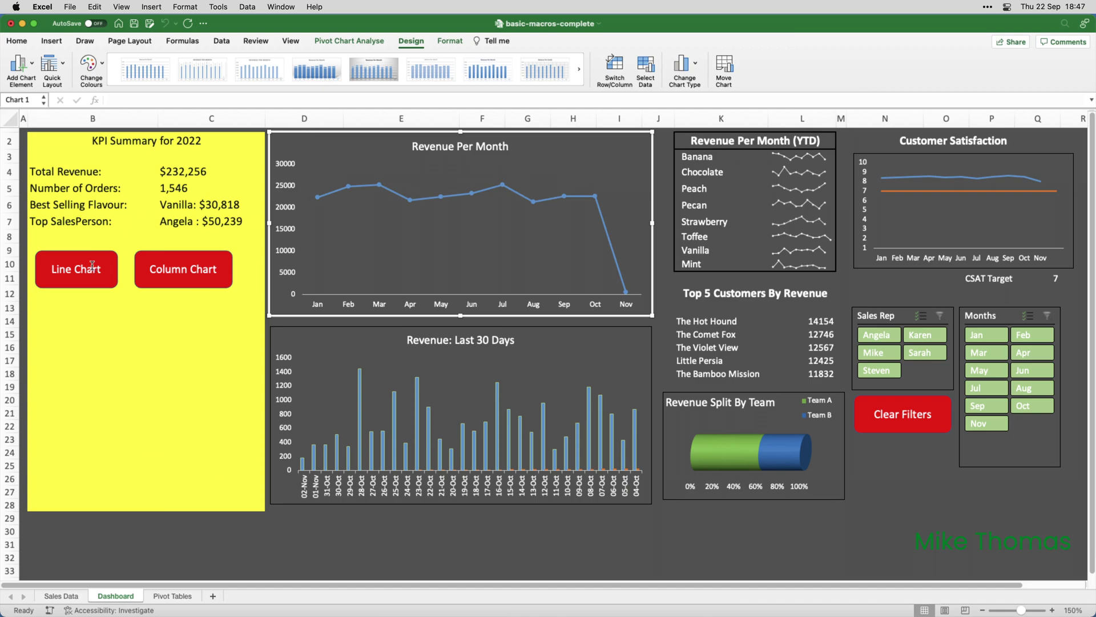
left_click(182, 270)
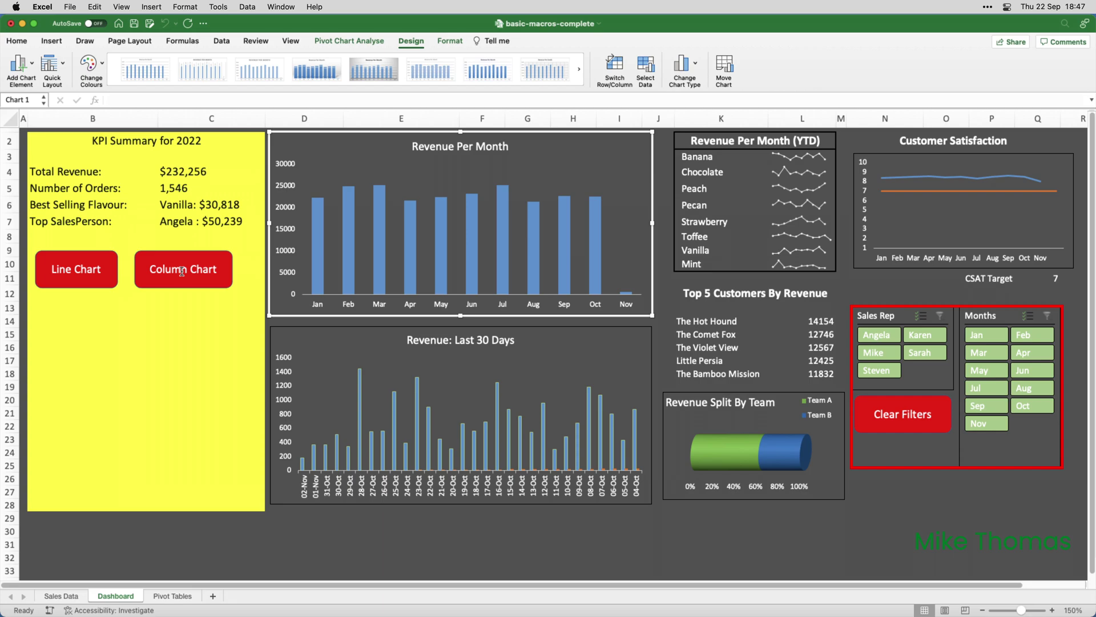
Filter the dashboard by the fourth sales rep and the months Jan, Feb and Mar, and clear all the filters
left_click(918, 355)
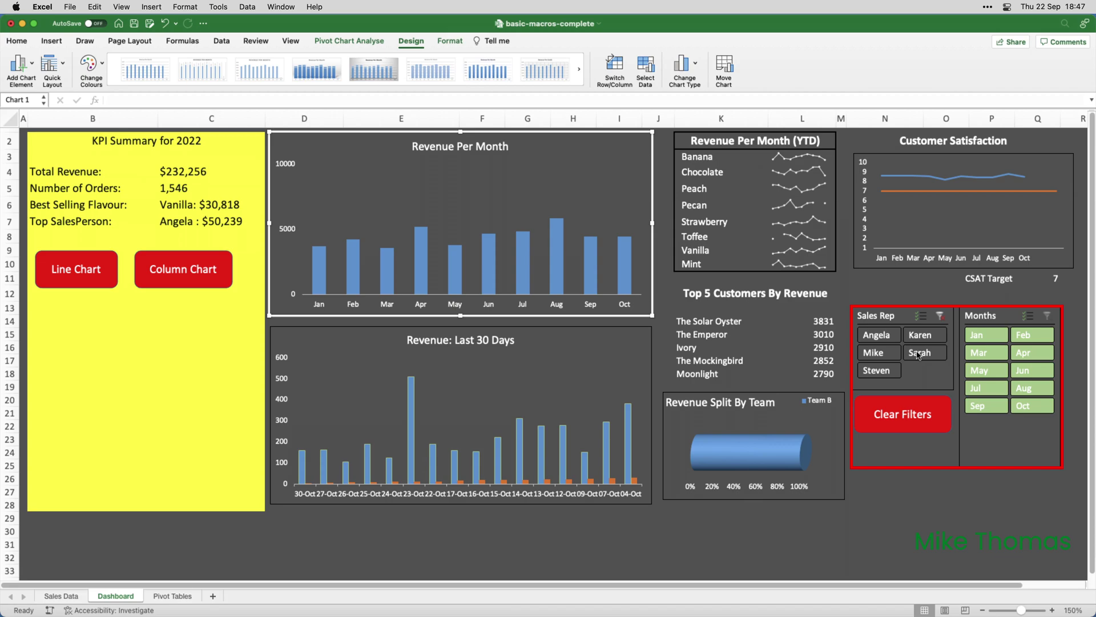
left_click(918, 354)
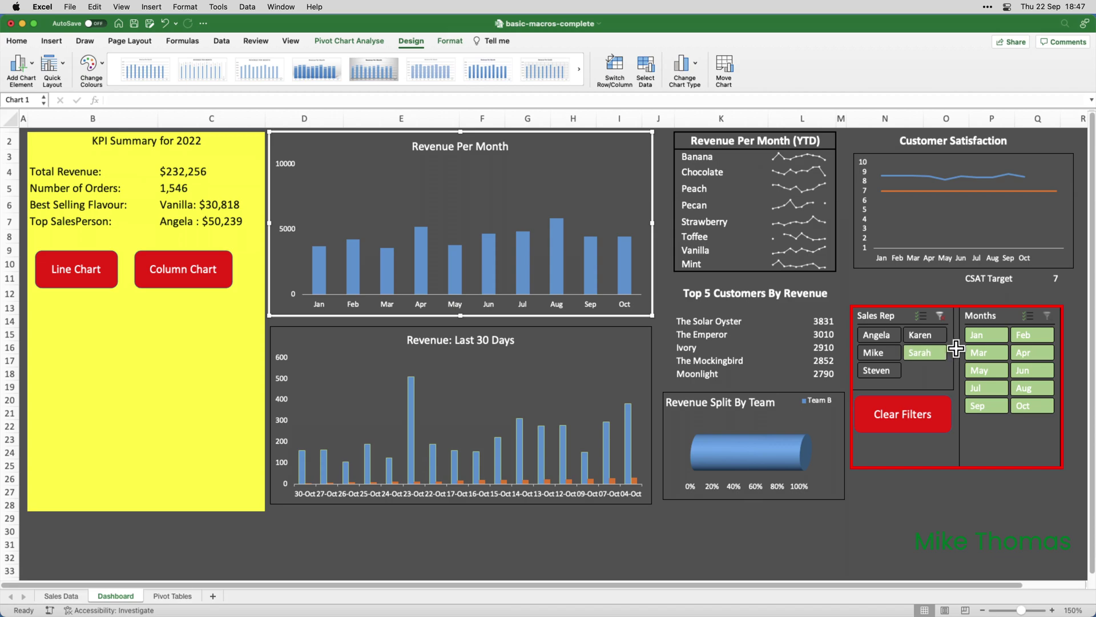
left_click(981, 337)
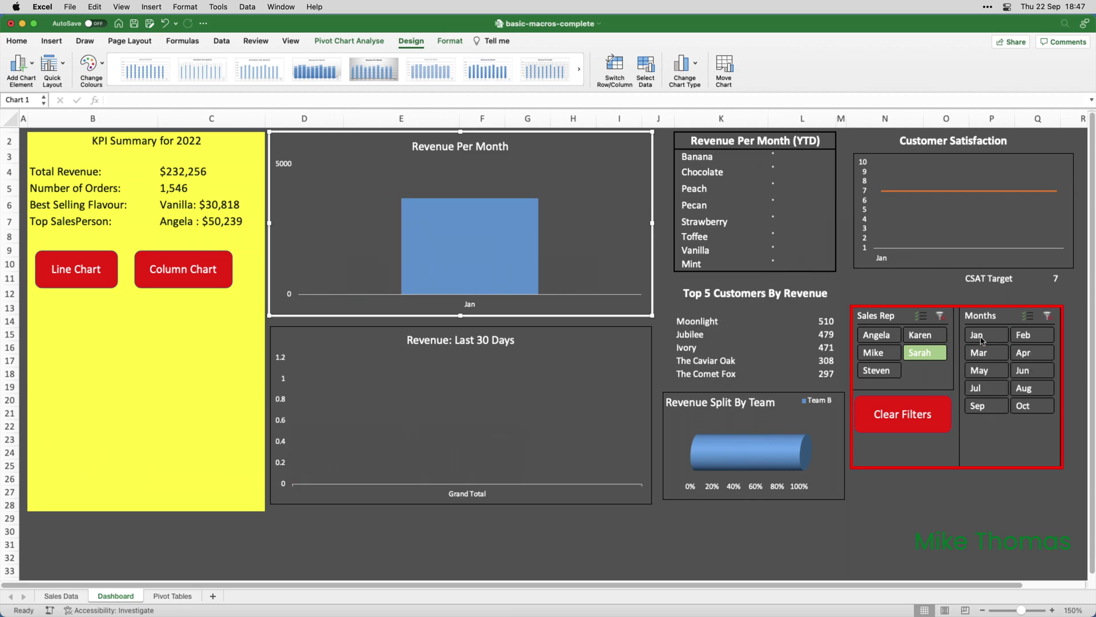
left_click_drag(981, 341, 1023, 339)
left_click(994, 353)
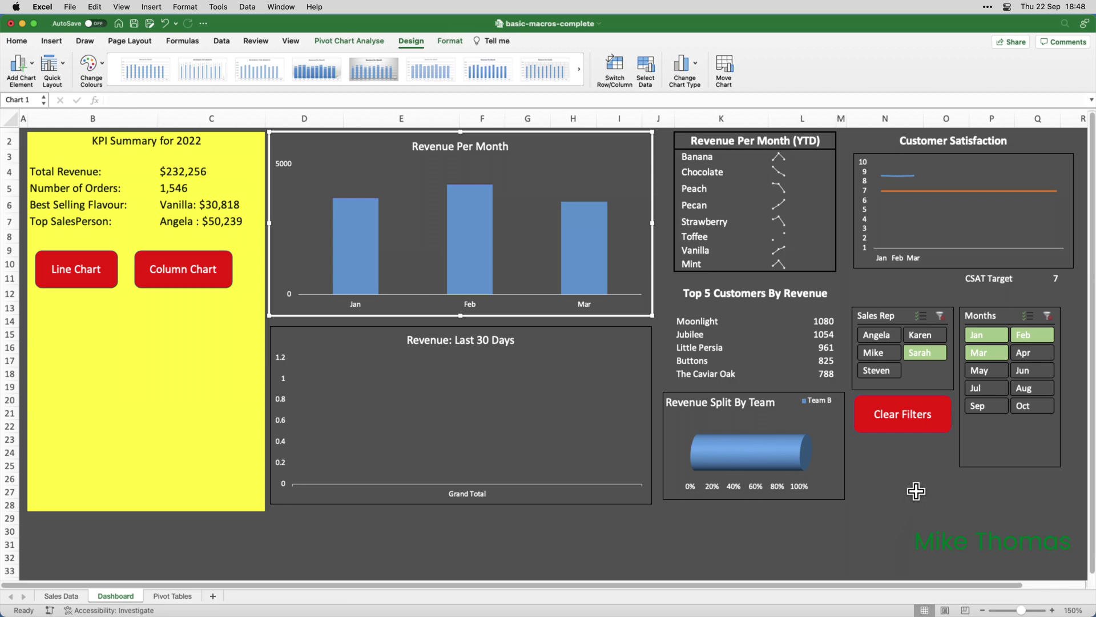
left_click(913, 423)
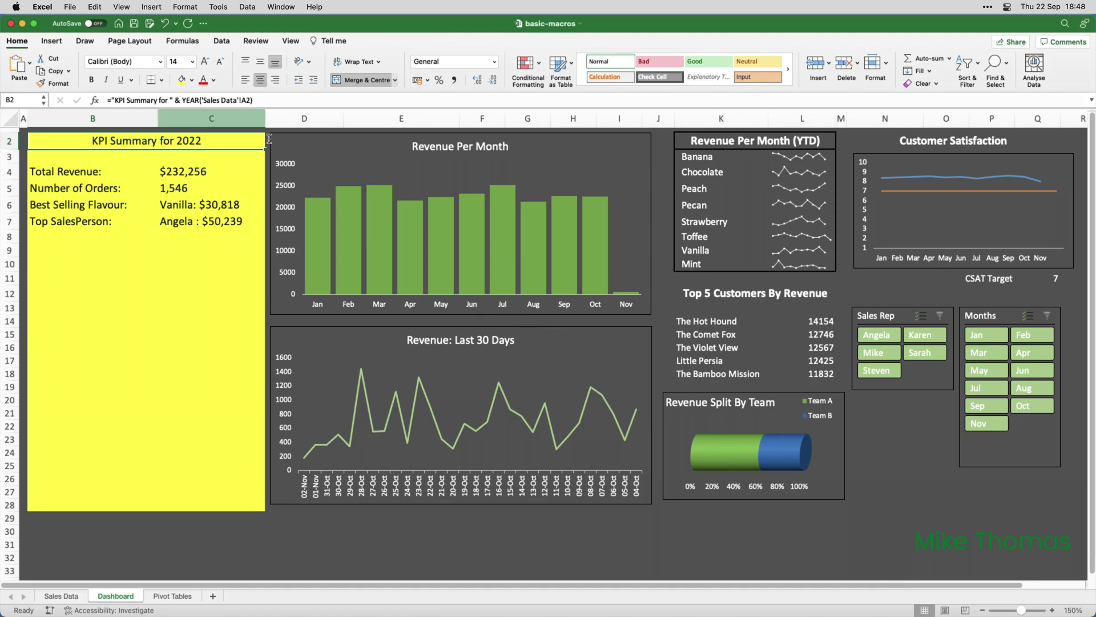
Enable the Developer tab in the ribbon preferences and save the customisation
left_click(40, 8)
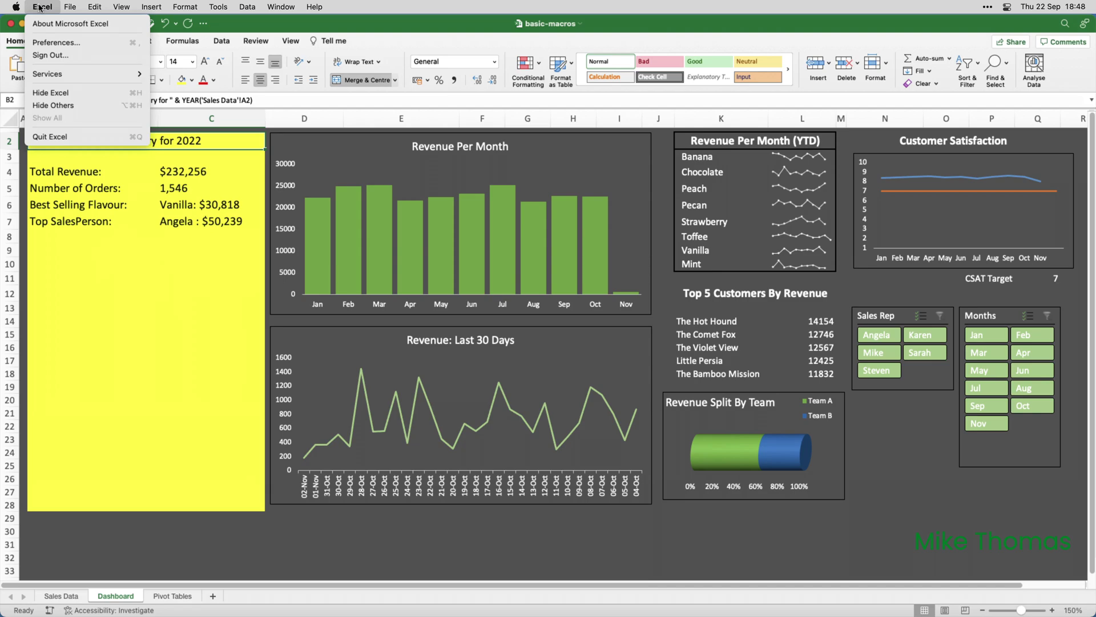
left_click(57, 42)
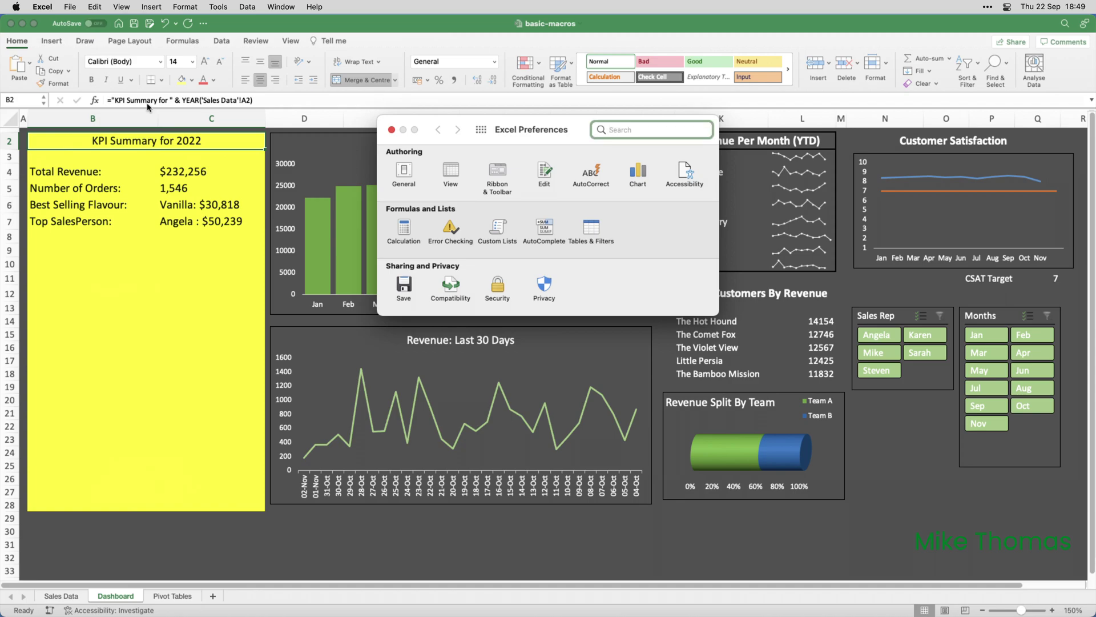
left_click(502, 192)
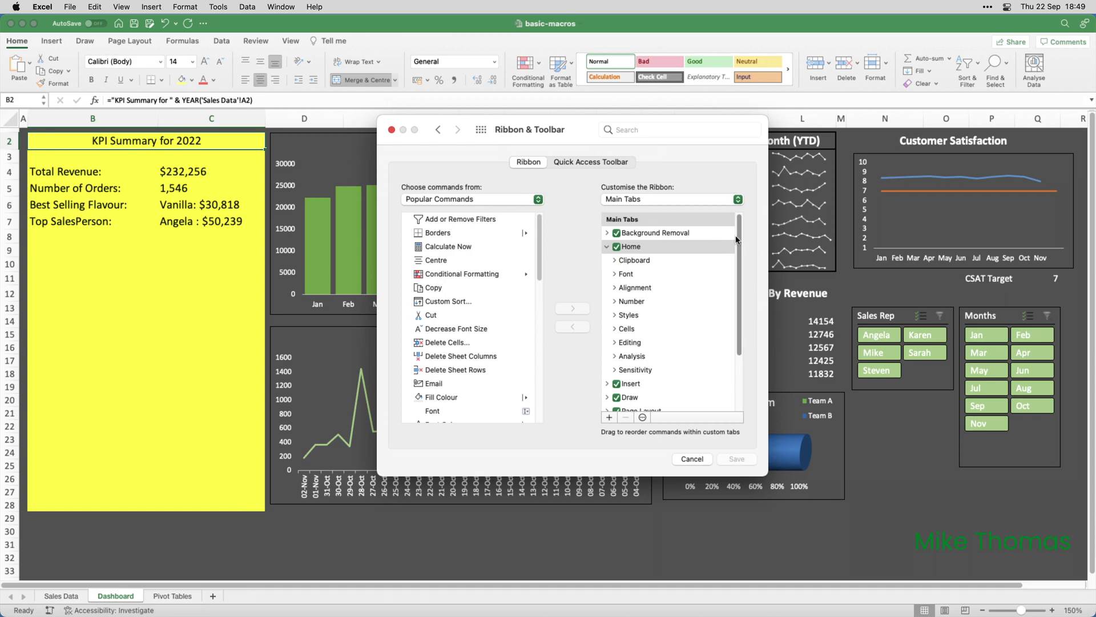
left_click_drag(739, 239, 742, 292)
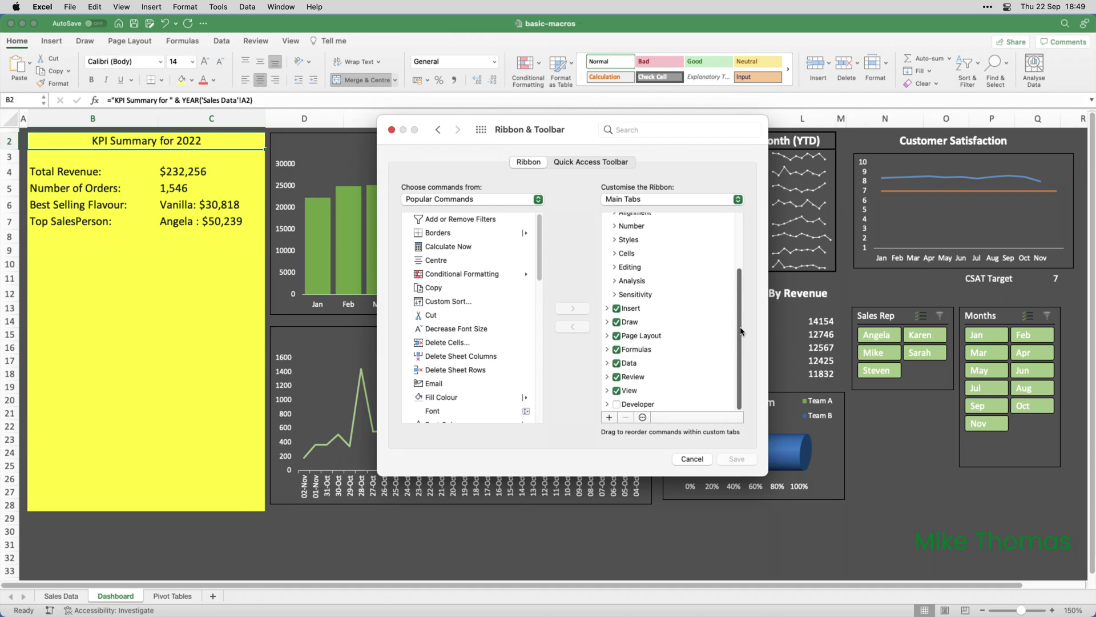
left_click(616, 404)
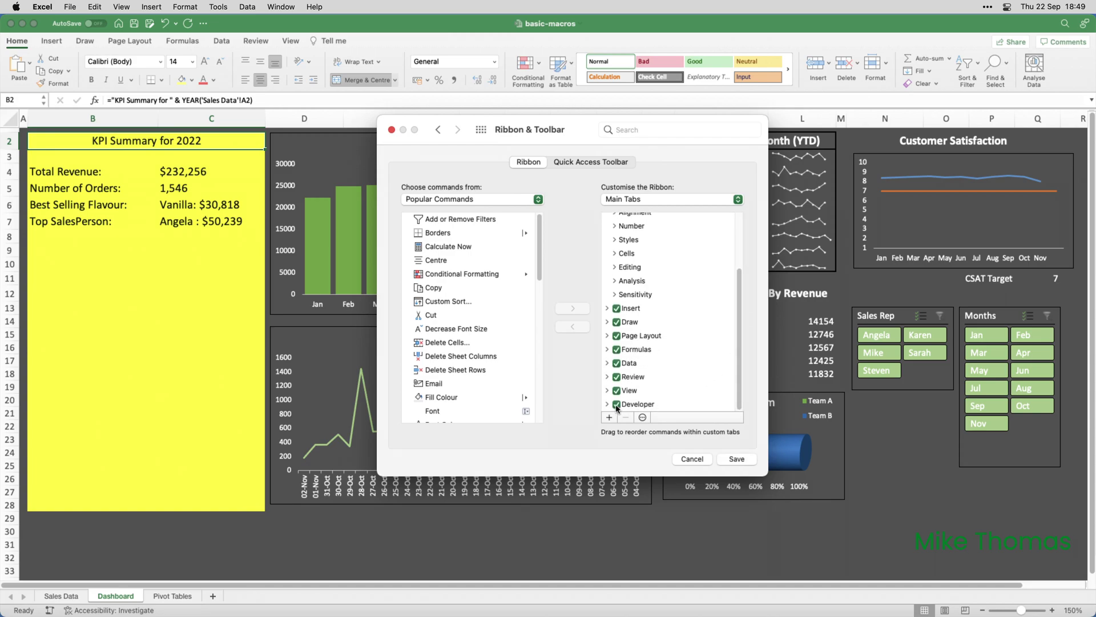
left_click(737, 459)
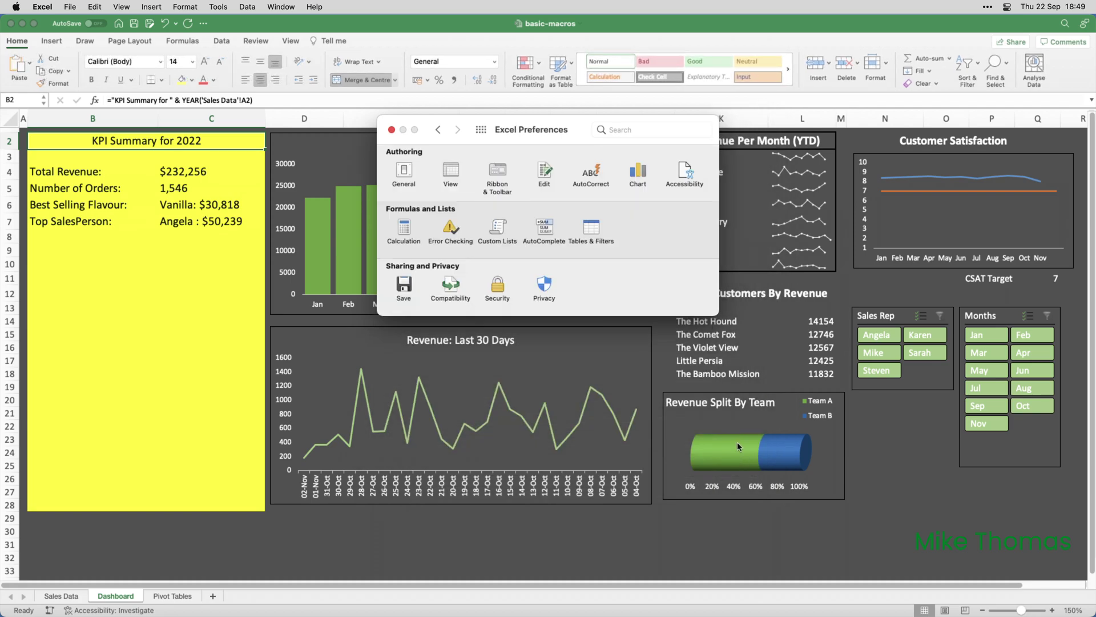
left_click(392, 131)
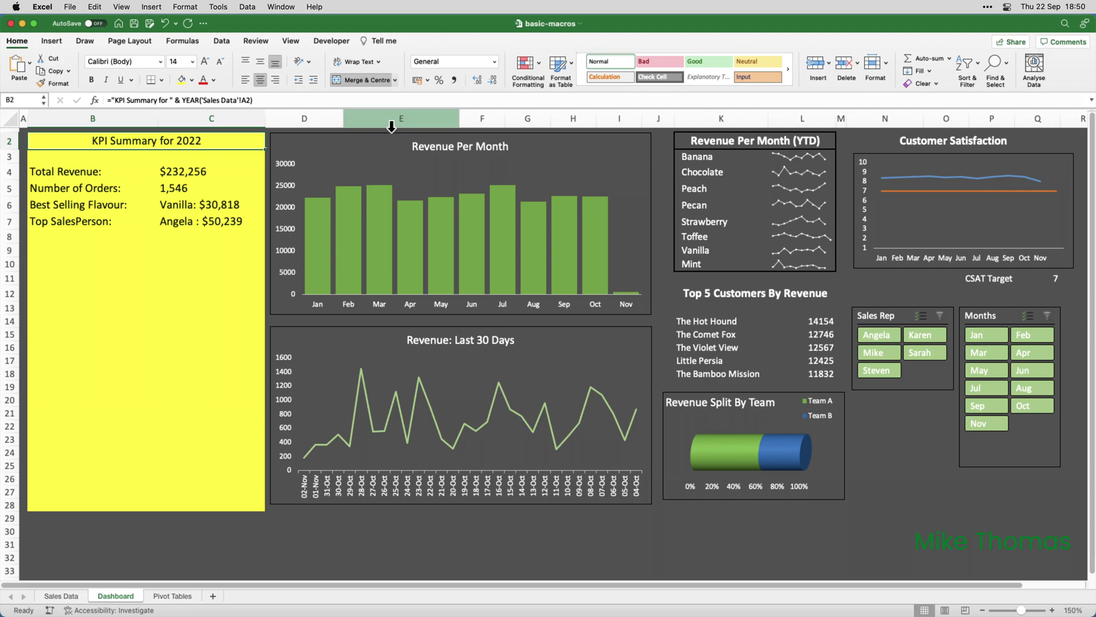
Start recording a macro named LineChart, stored in This Workbook
left_click(332, 41)
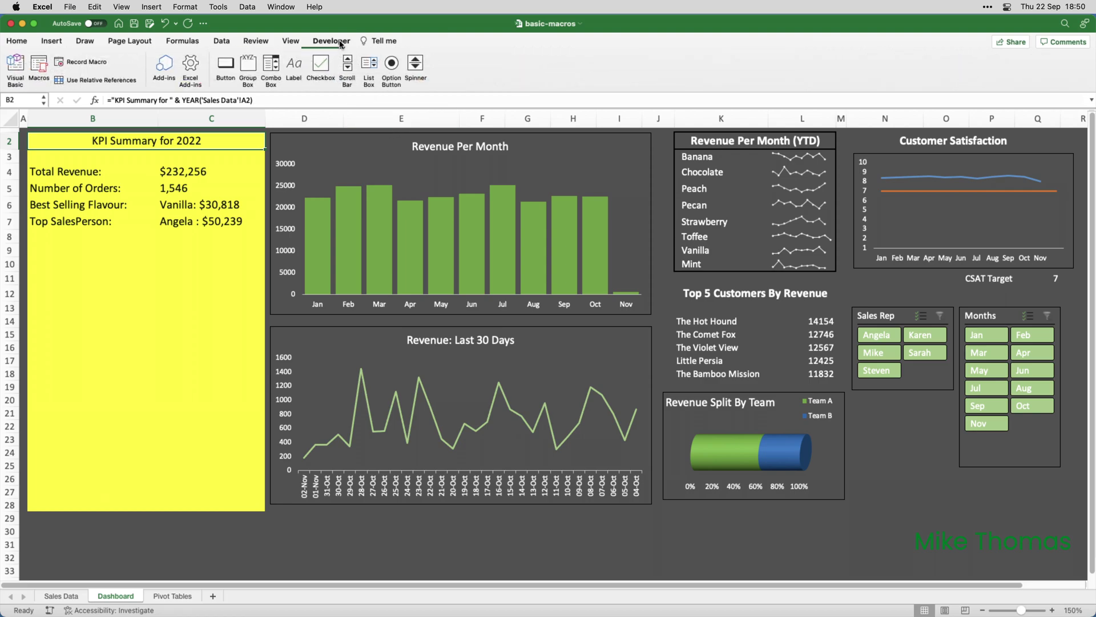
left_click(95, 62)
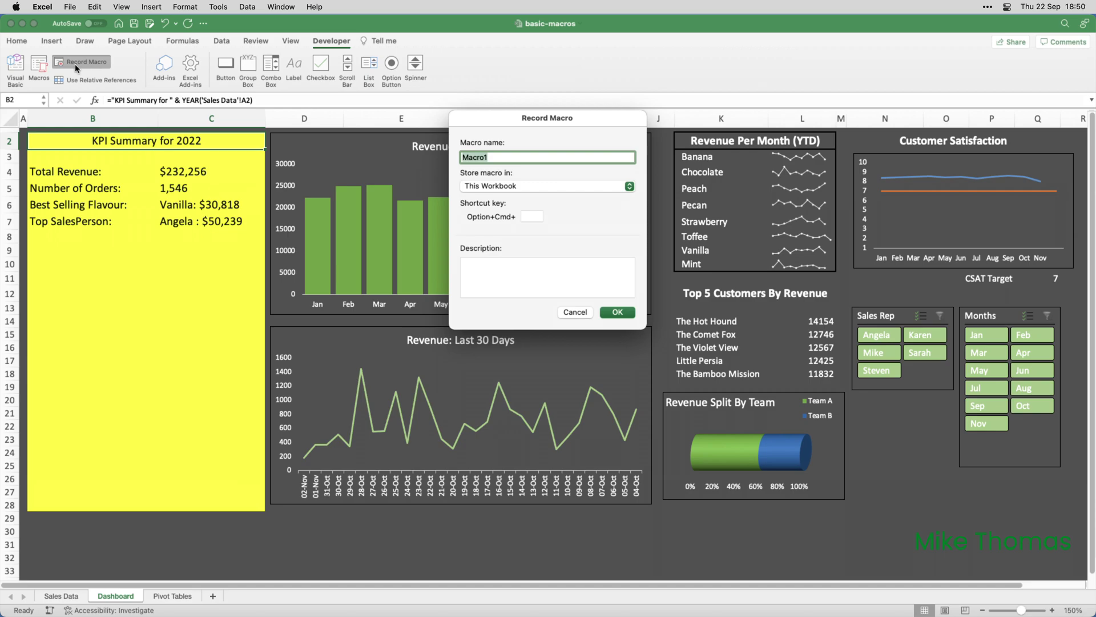
type("LineChart")
left_click(579, 188)
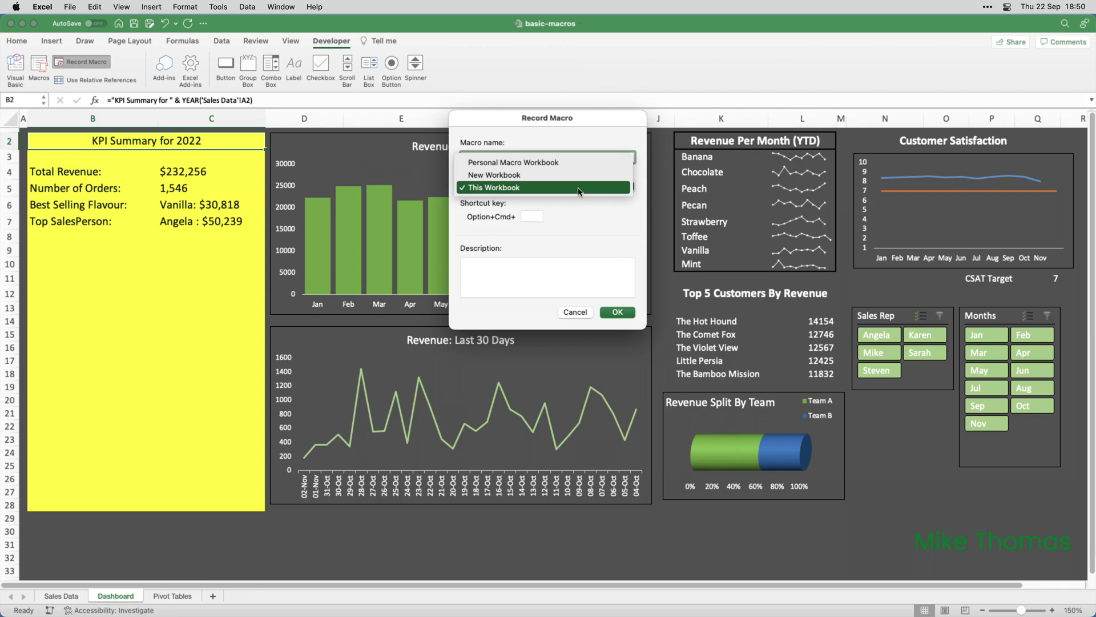
left_click(579, 188)
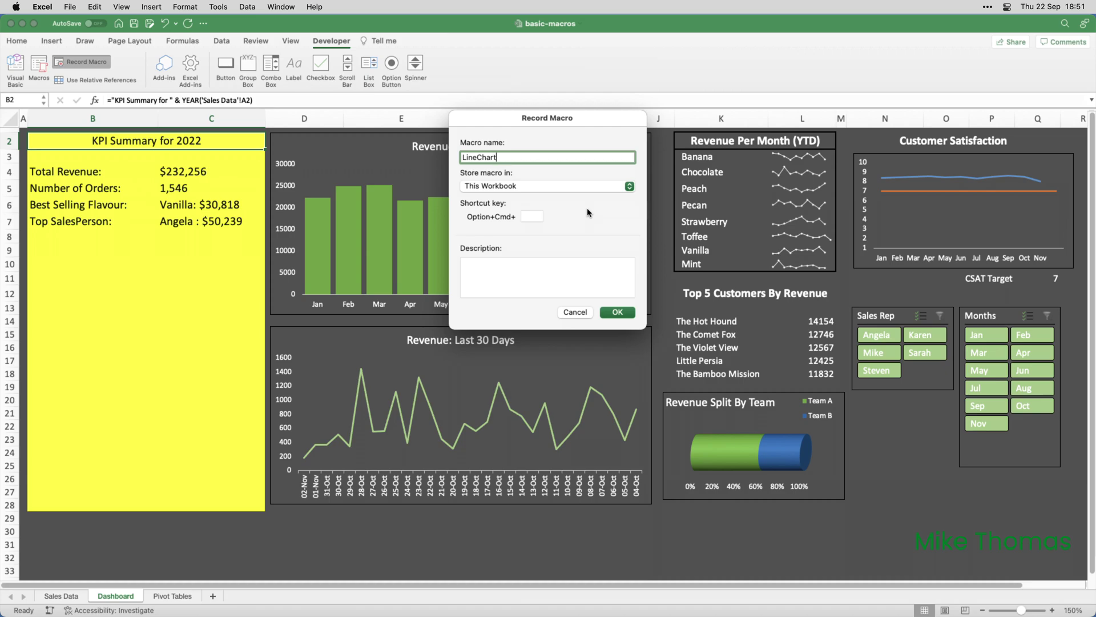
left_click(619, 311)
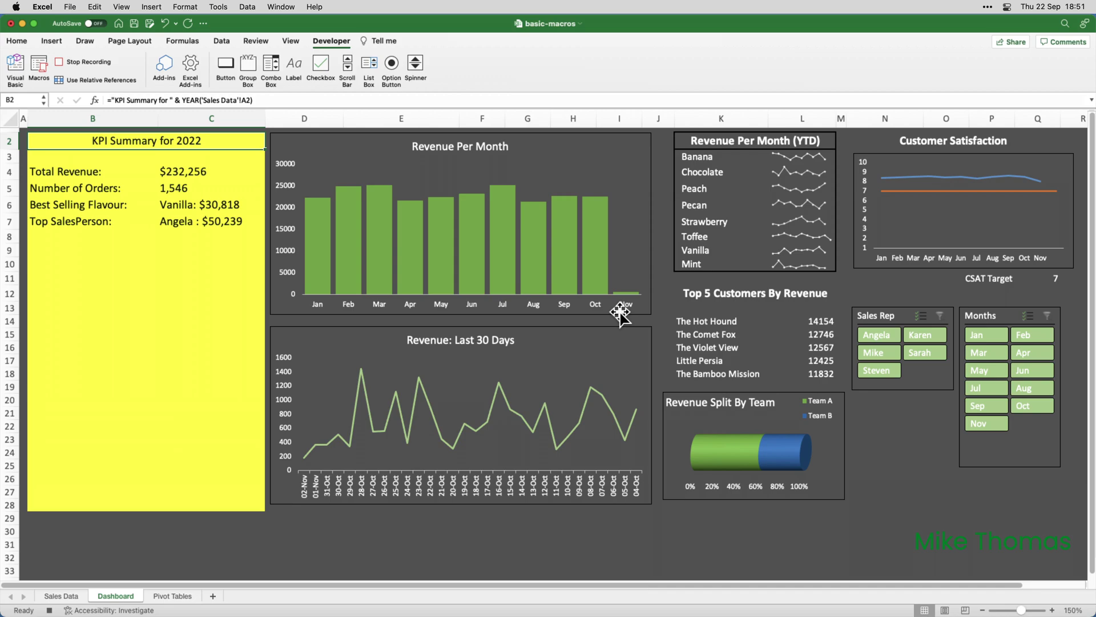
Change the Revenue Per Month chart to a 2-D line chart with markers and stop the macro recording
left_click(652, 281)
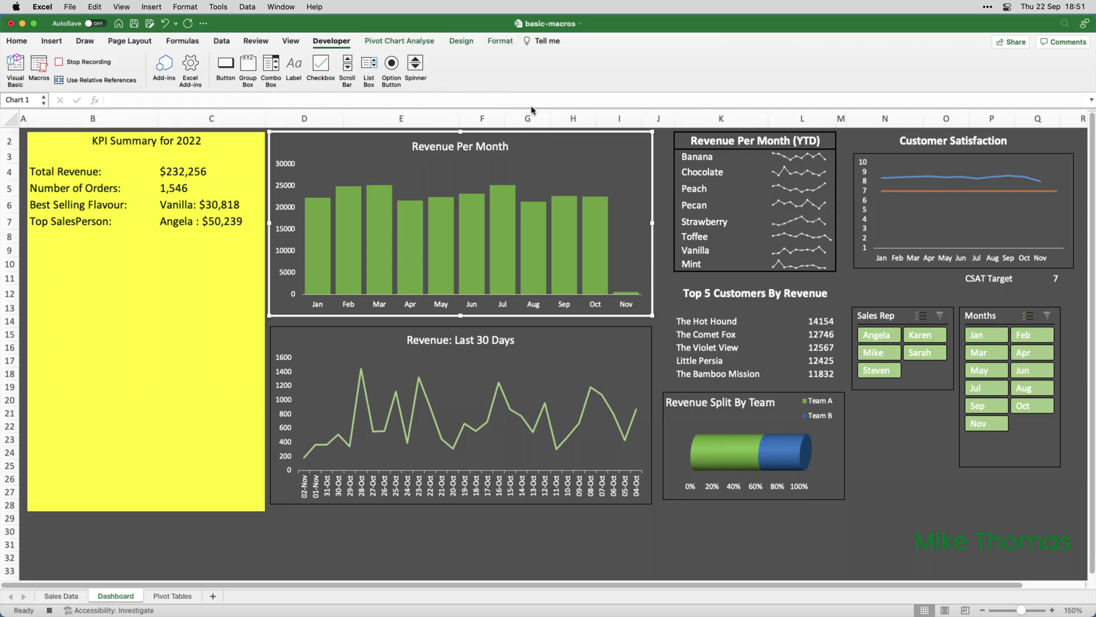
left_click(467, 42)
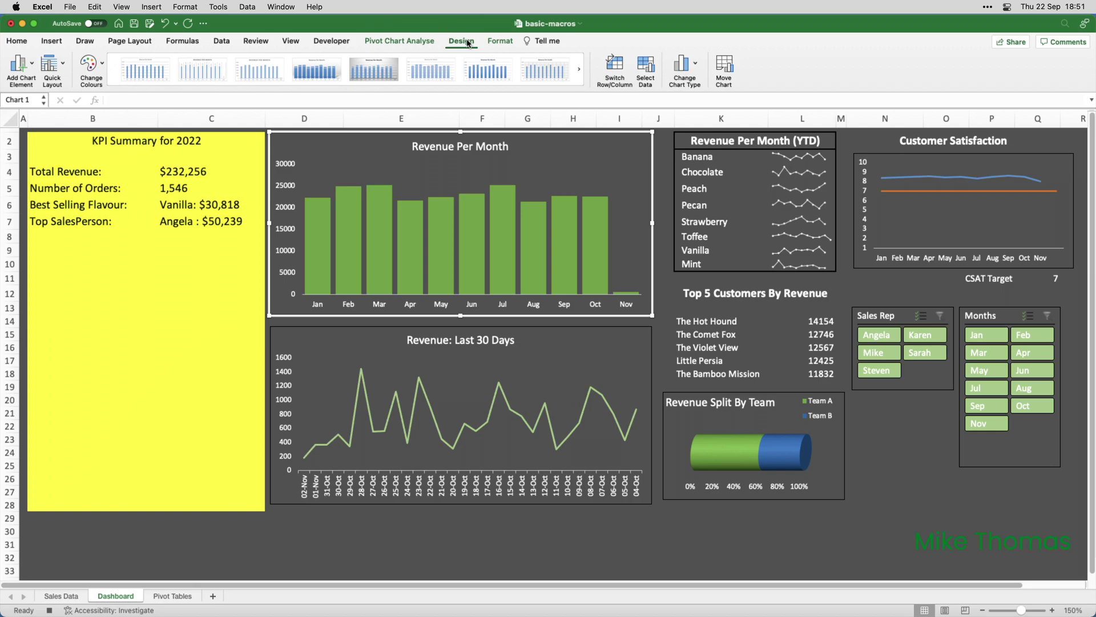
left_click(694, 65)
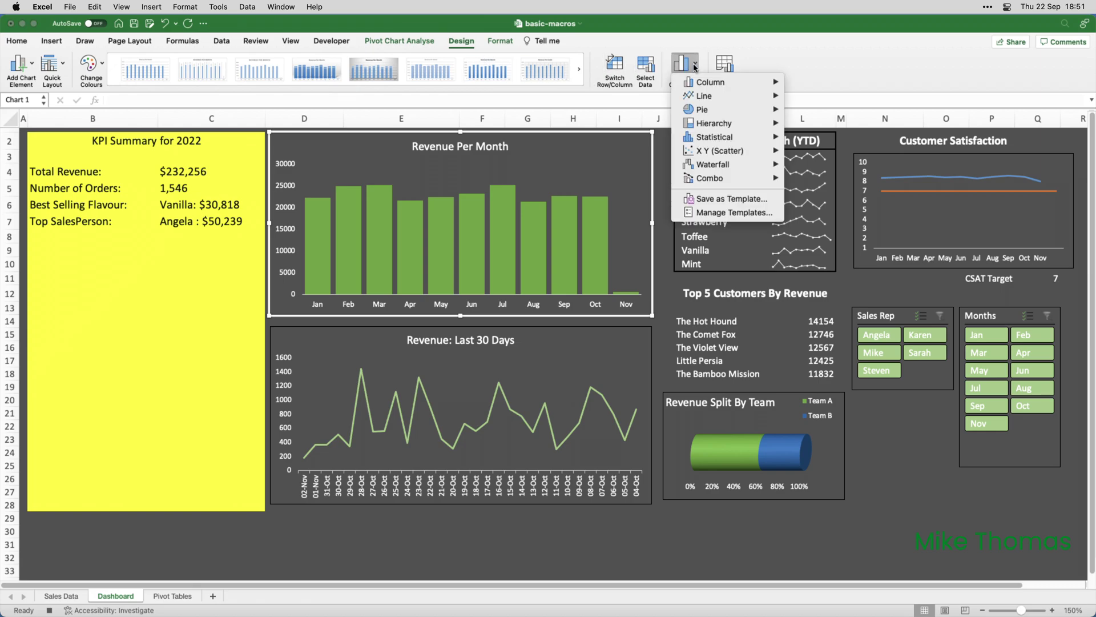
mouse_move(706, 98)
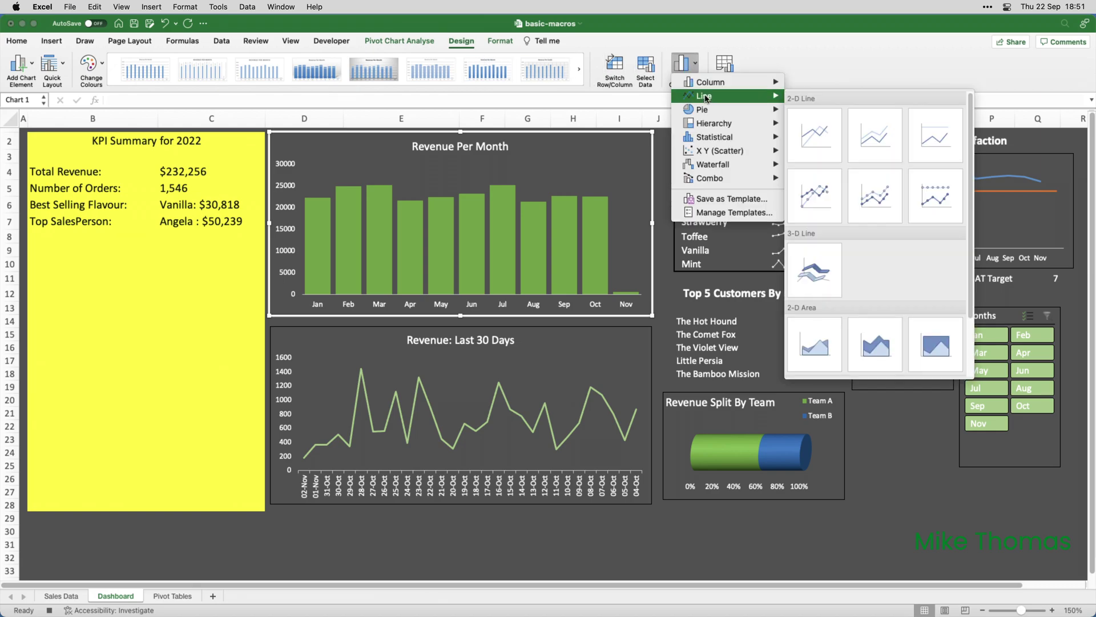
left_click(820, 182)
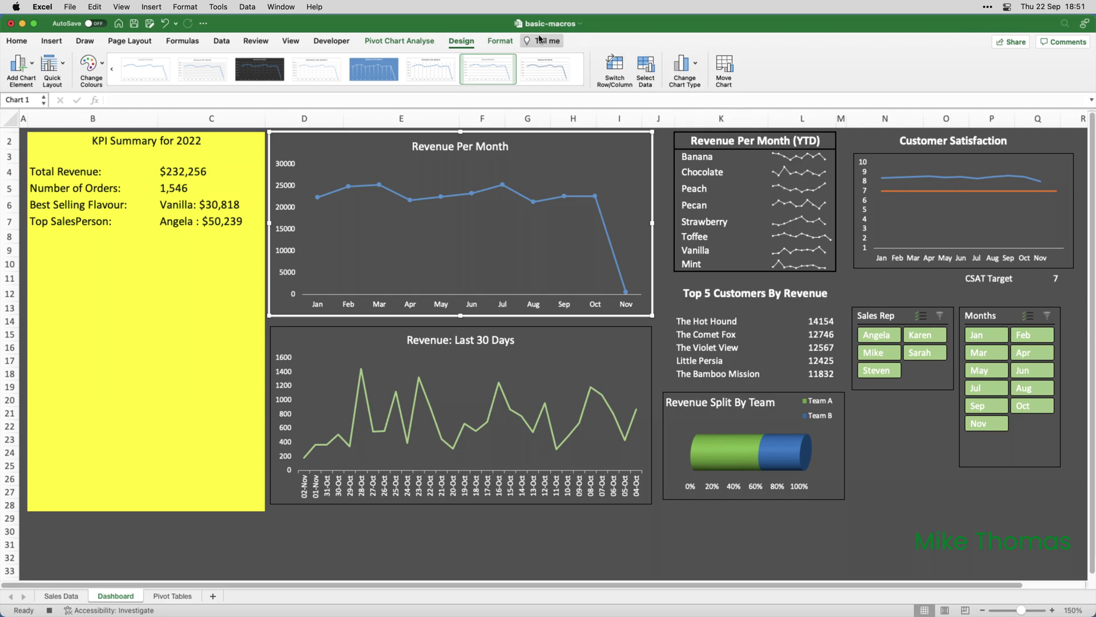
left_click(345, 44)
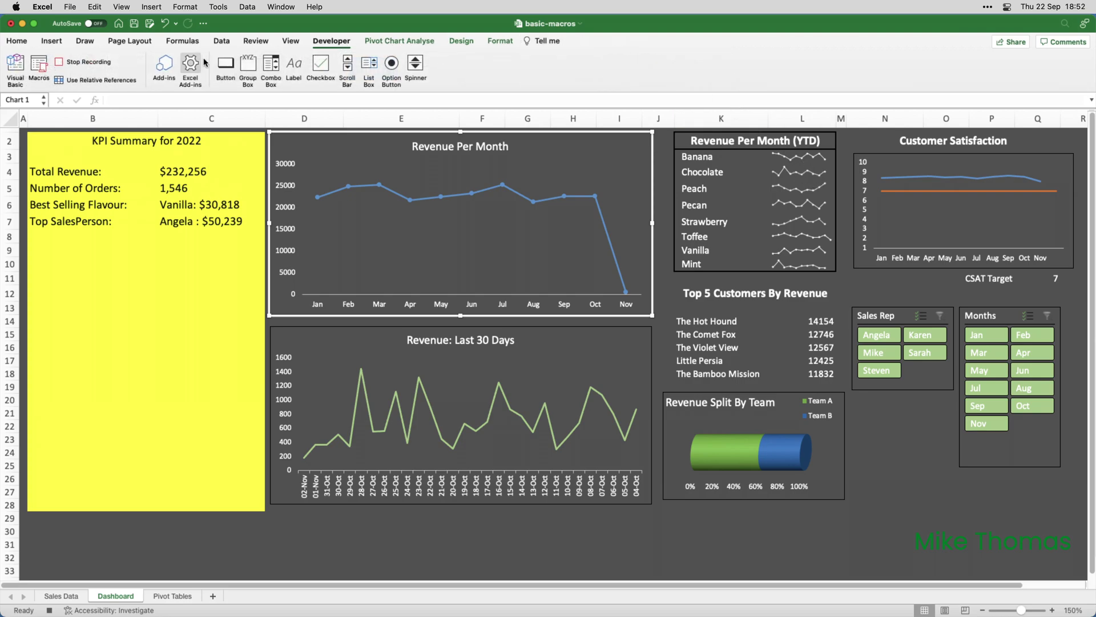
left_click(107, 63)
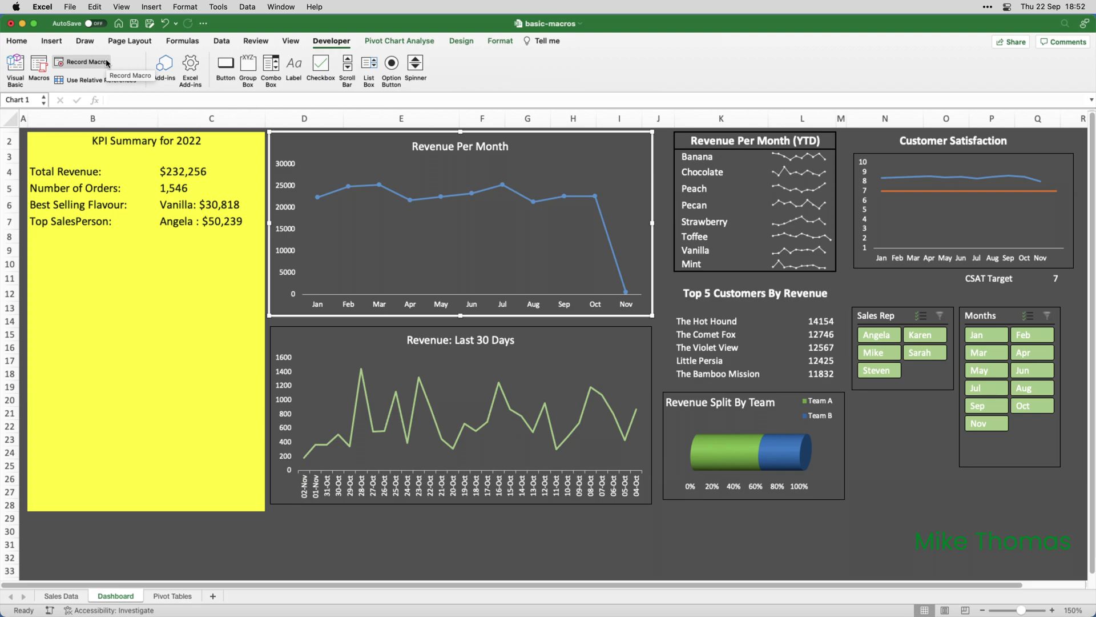
Deselect the chart by selecting cell D29 and start recording a macro named ColumnChart in This Workbook
left_click(340, 520)
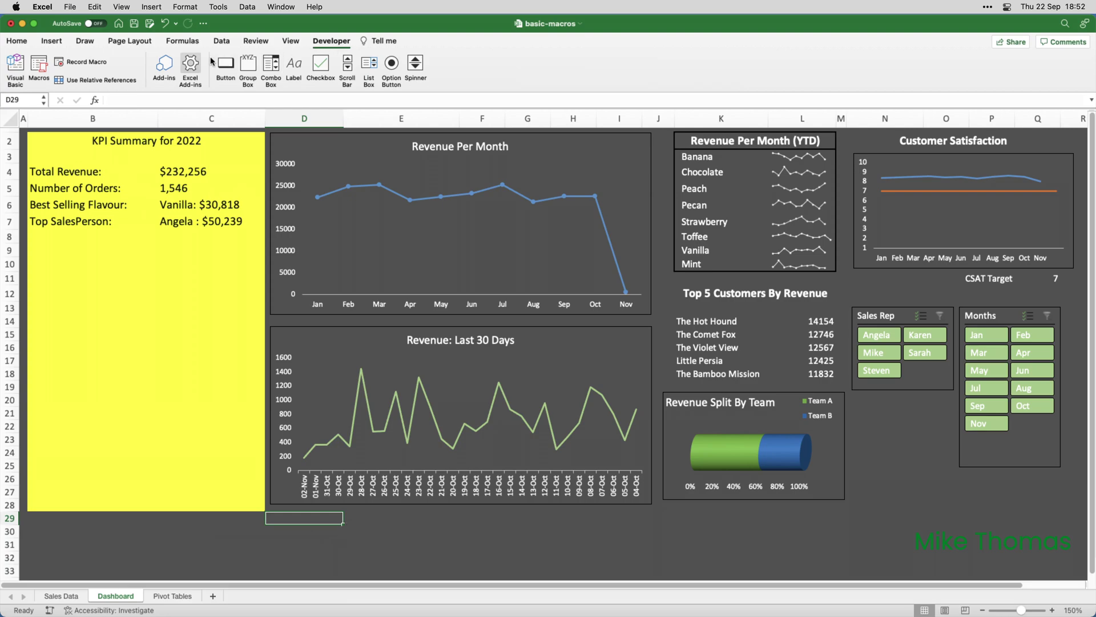
left_click(102, 61)
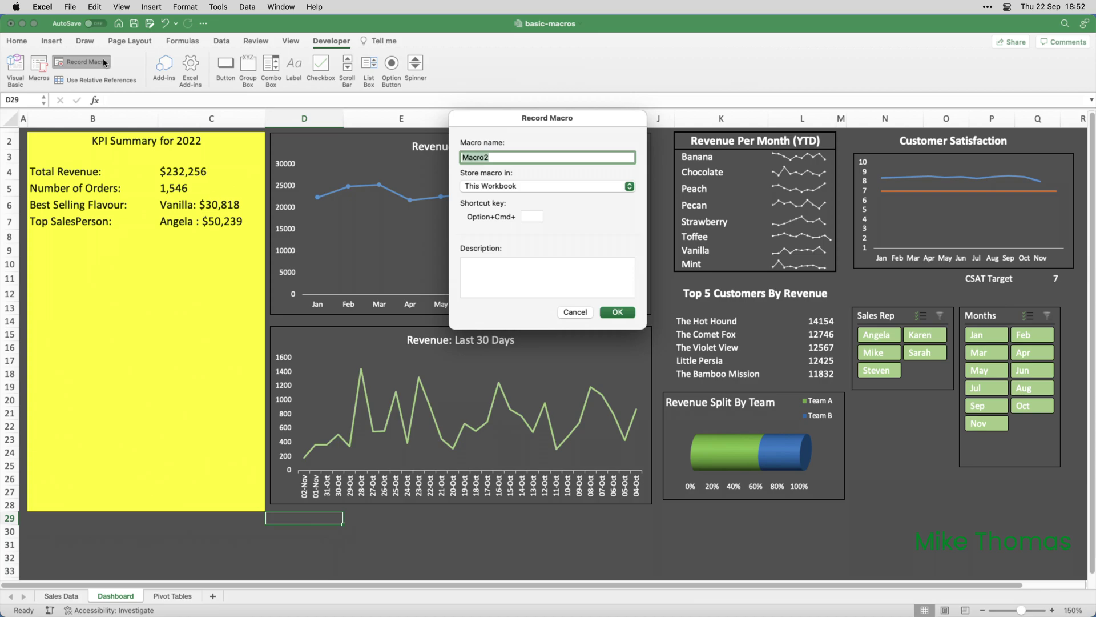
type("ColumnChart")
left_click(618, 313)
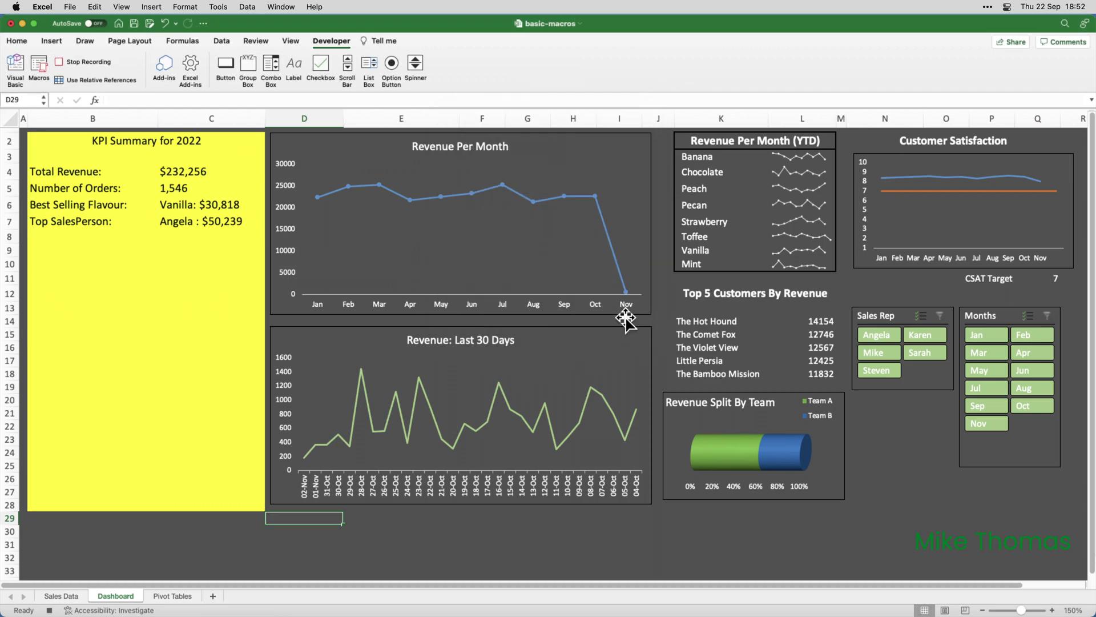
Change the Revenue Per Month chart to a 2-D clustered column chart and stop the macro recording
left_click(652, 292)
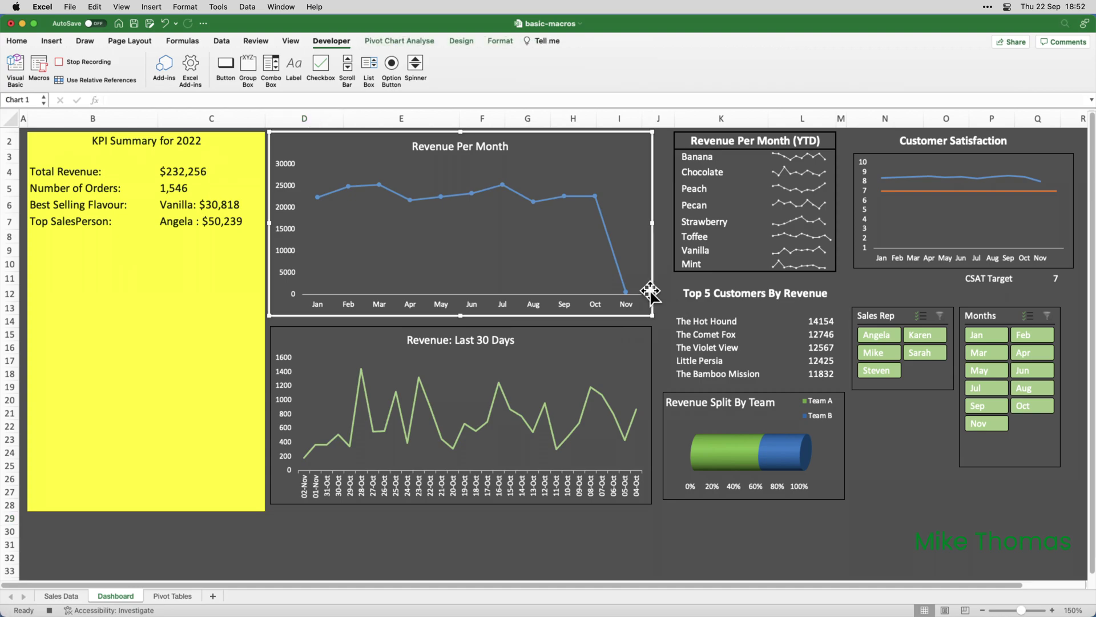
left_click(461, 41)
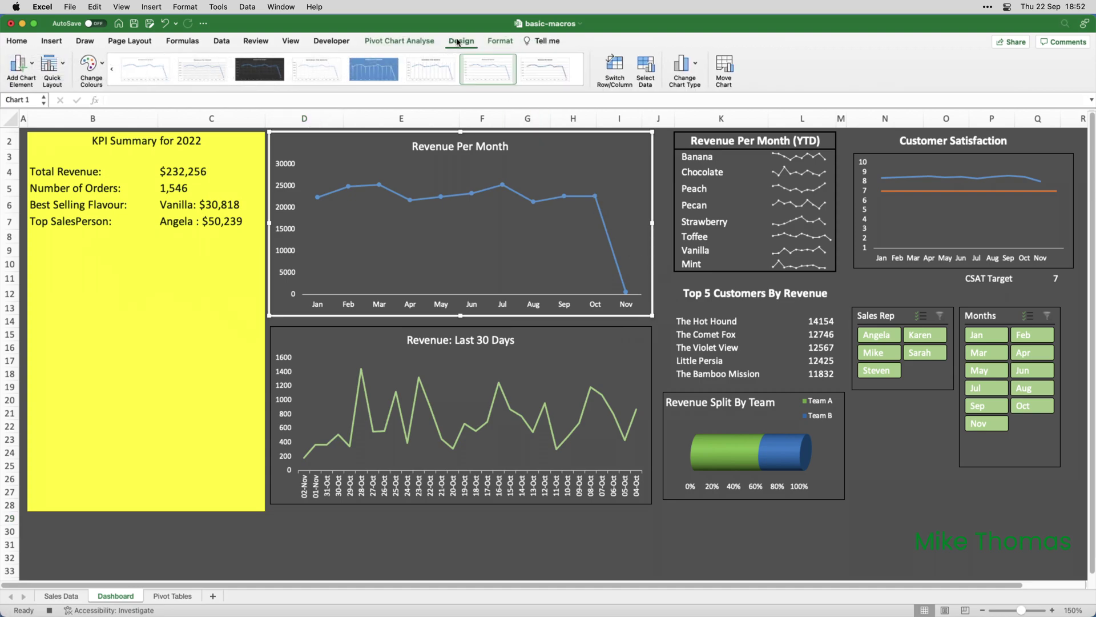
left_click(681, 66)
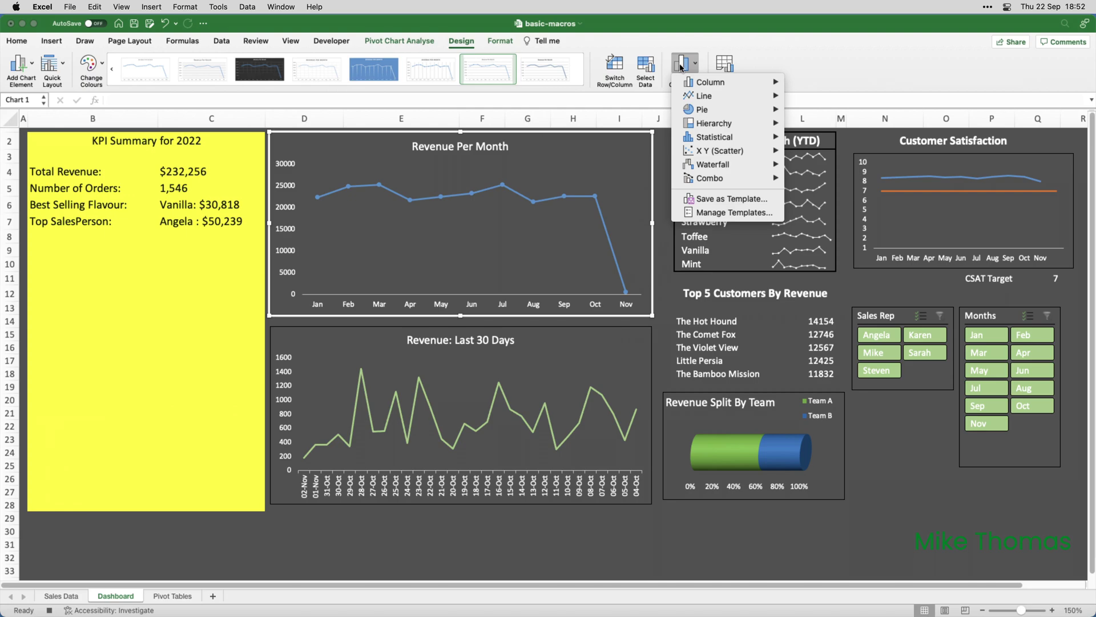
mouse_move(705, 83)
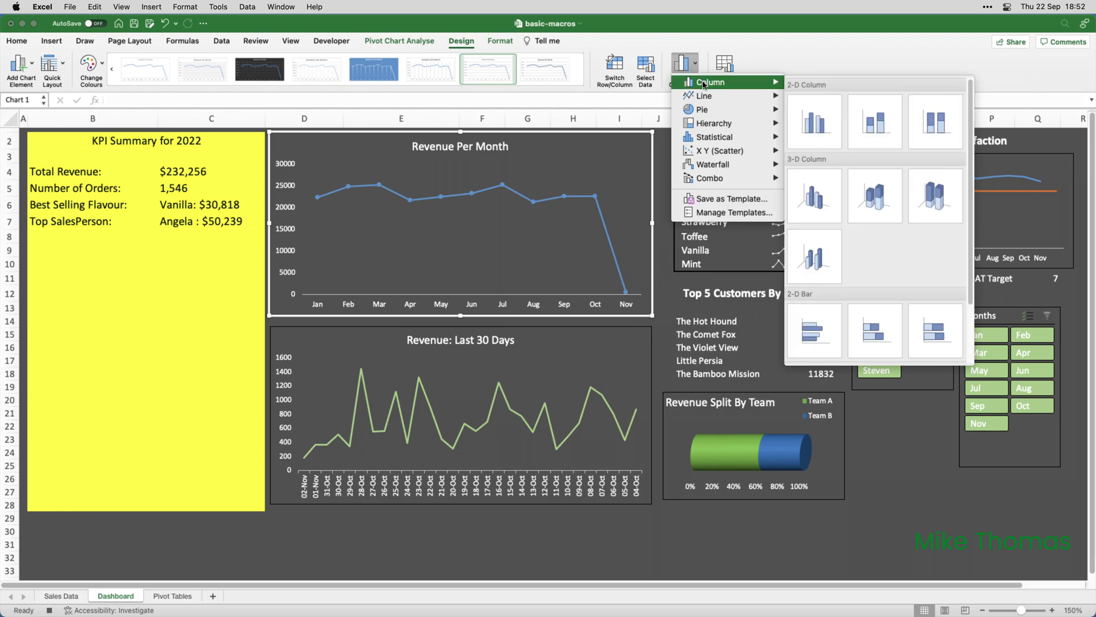
left_click(806, 119)
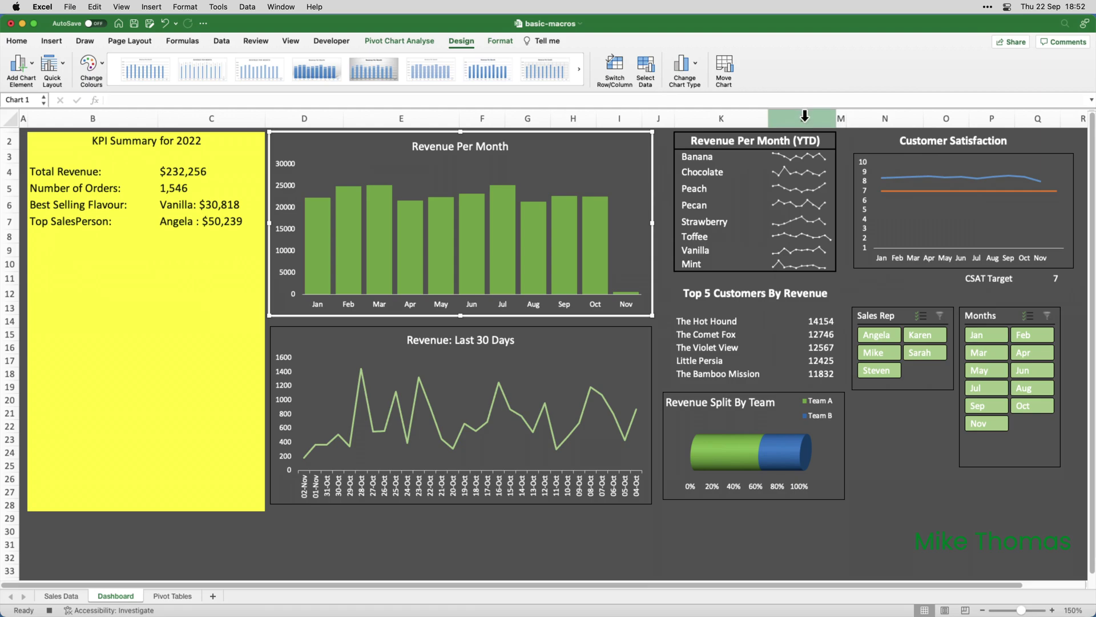
left_click(331, 41)
left_click(109, 62)
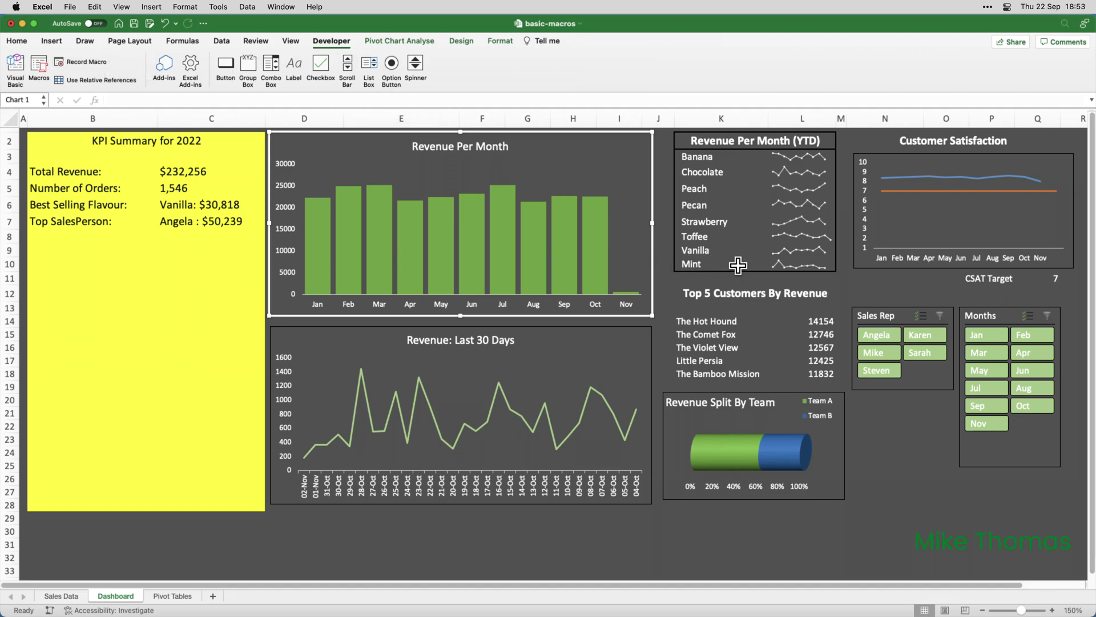
Filter the dashboard to the first sales rep and the month Jan, and start recording a macro named ClearFilters in This Workbook
left_click(876, 339)
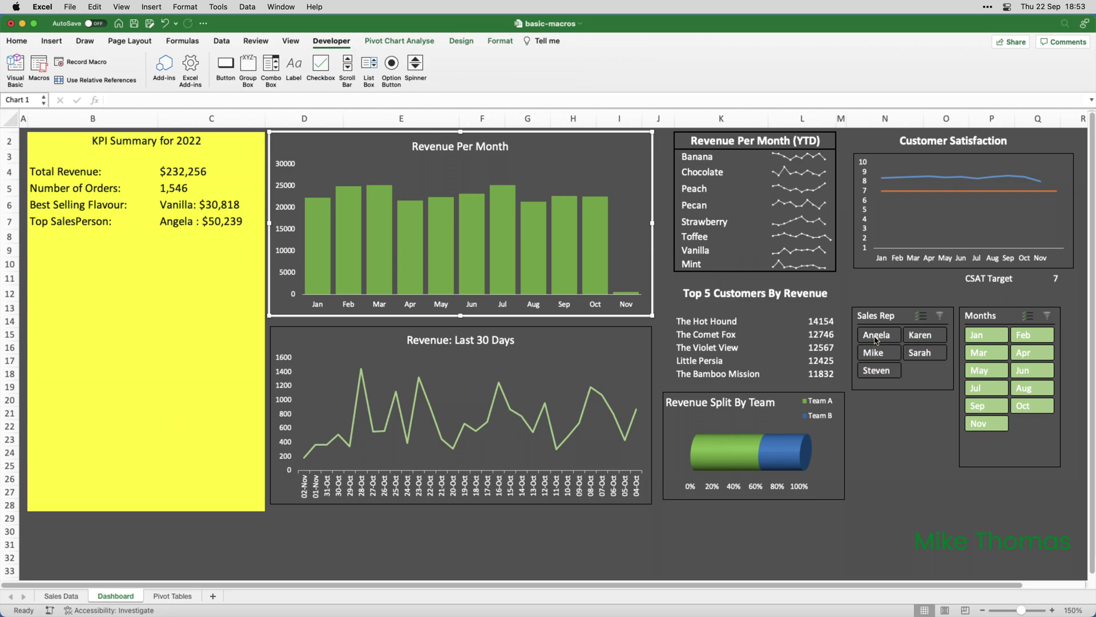
left_click(983, 335)
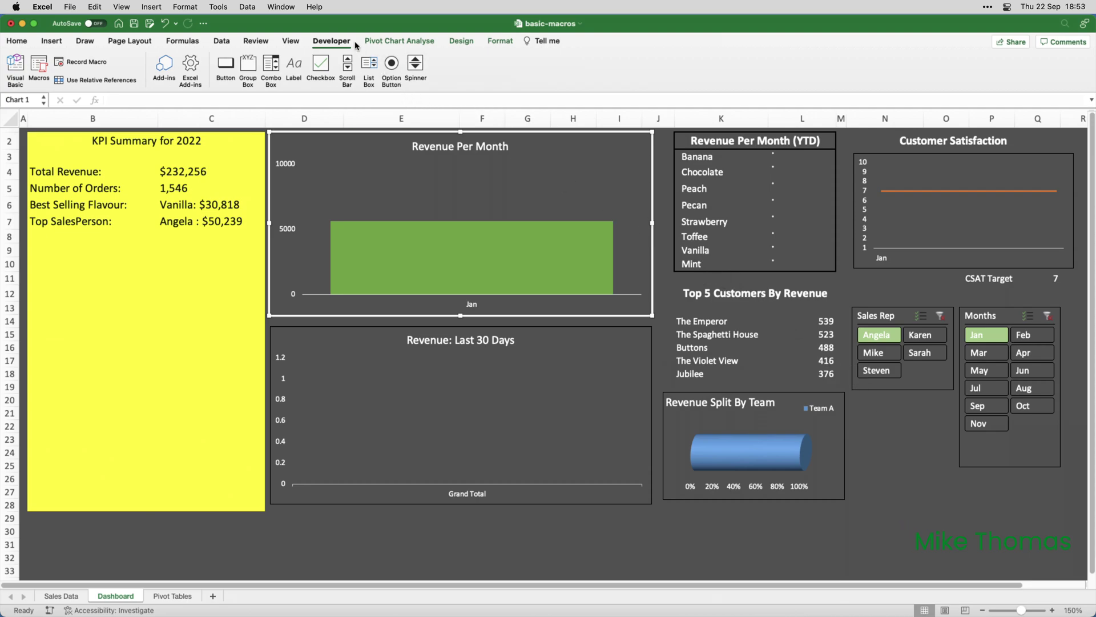
left_click(81, 61)
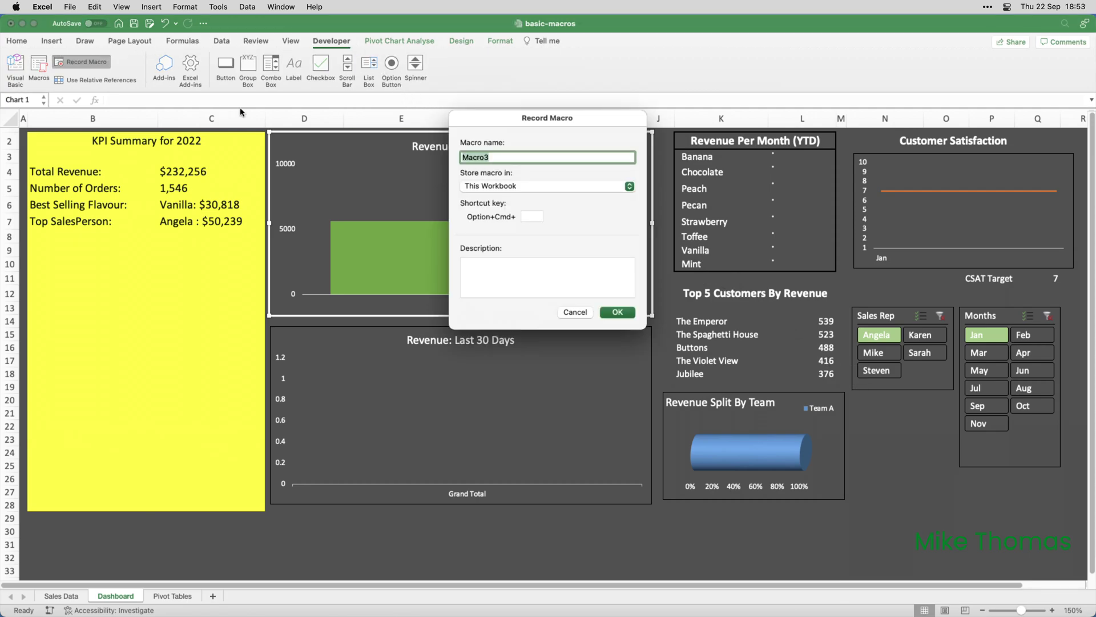
type("ClearFilters")
left_click(617, 314)
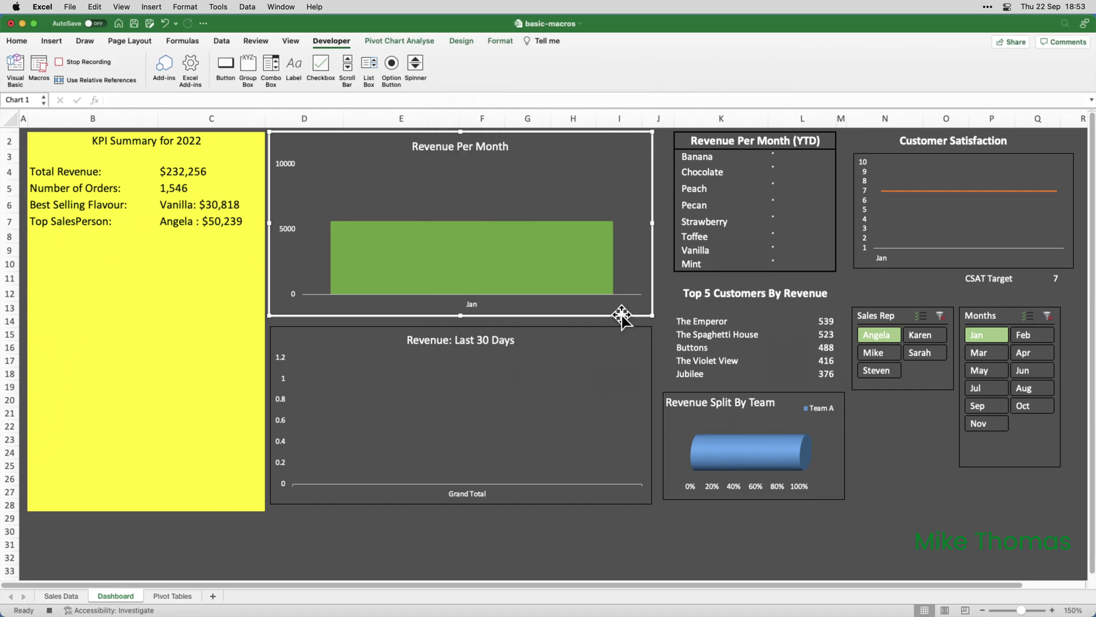
Clear the filters of the Sales Rep and Months slicers and stop the macro recording
left_click(941, 319)
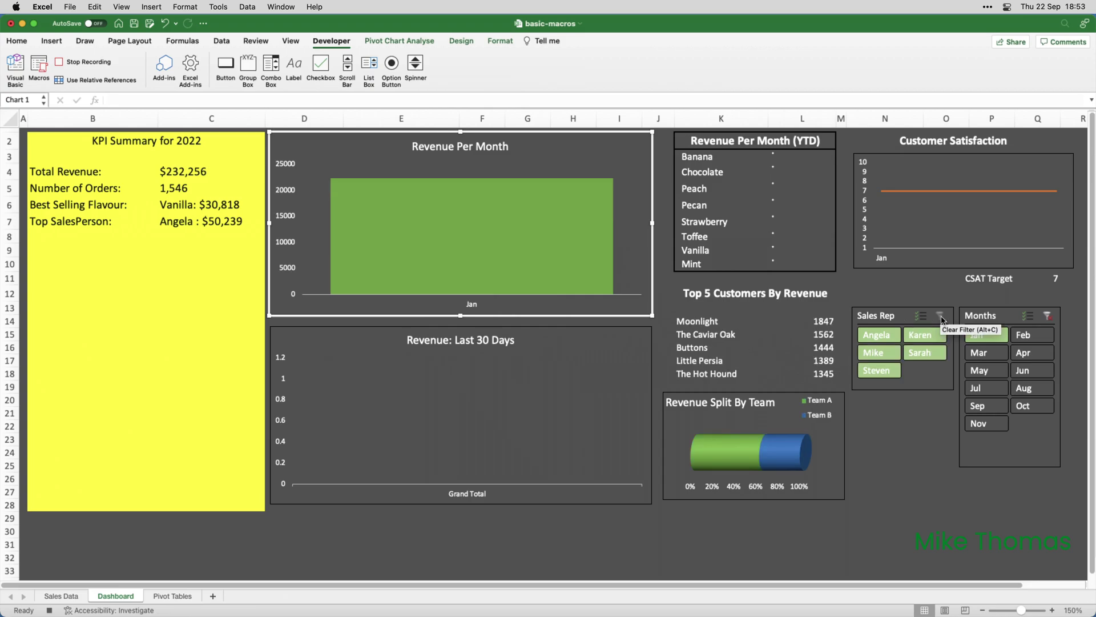
left_click(1048, 318)
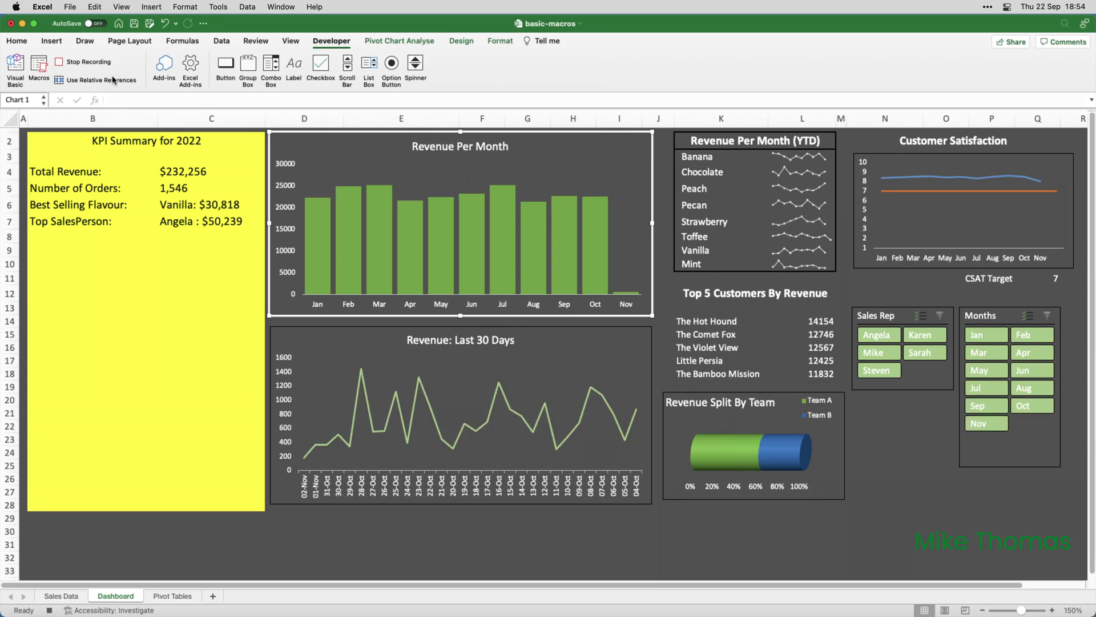
left_click(91, 61)
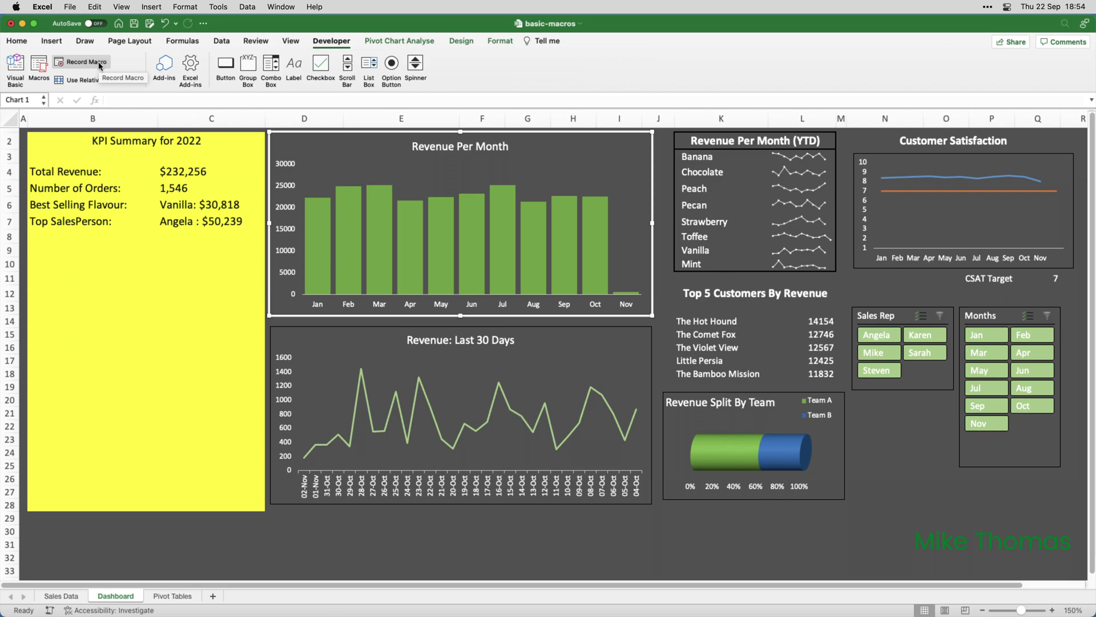
Test the recorded chart macros by running LineChart and then ColumnChart
left_click(40, 66)
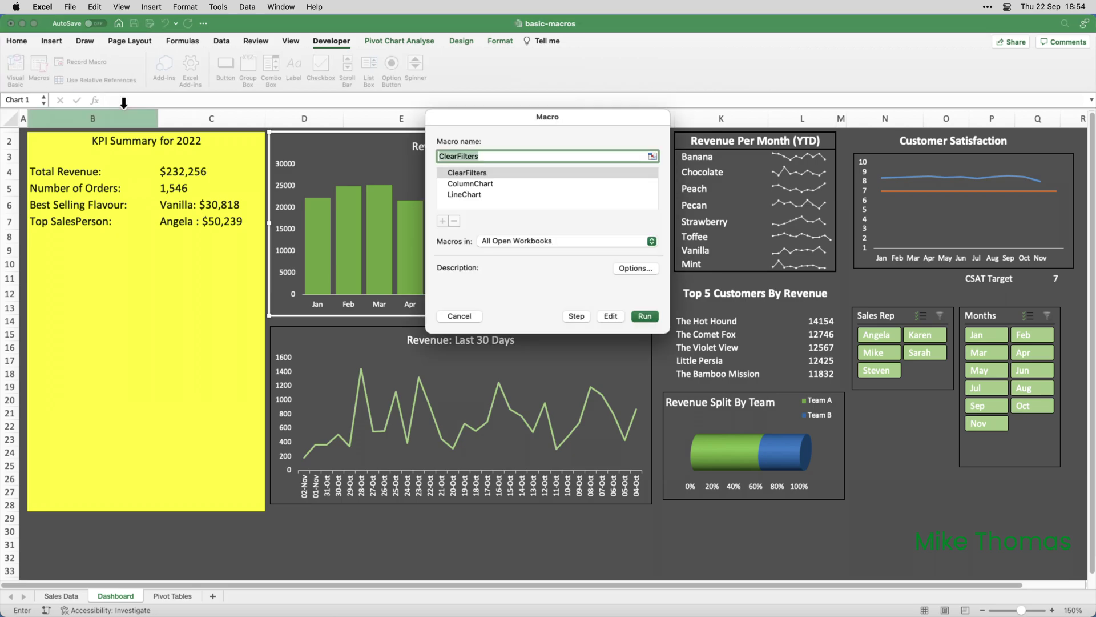
left_click(461, 197)
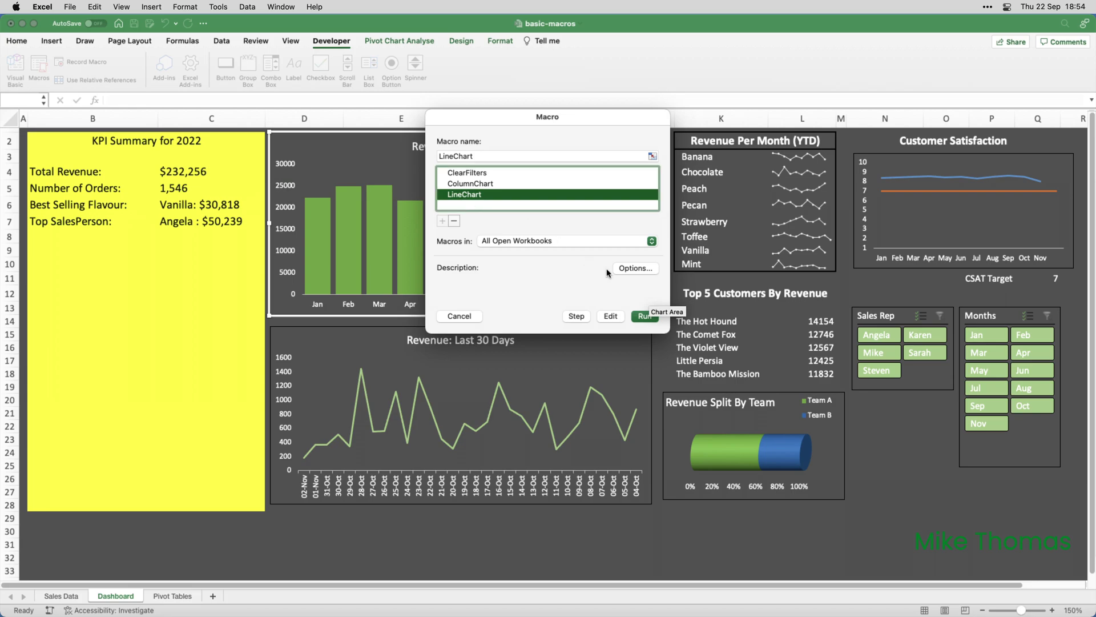
left_click(644, 316)
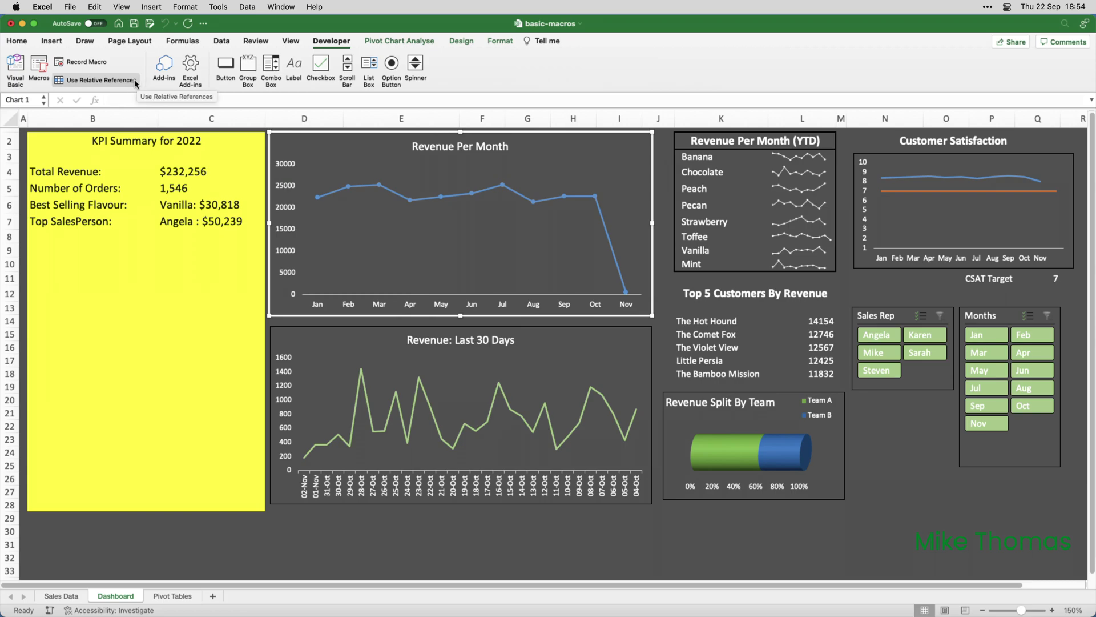
left_click(40, 66)
left_click(466, 184)
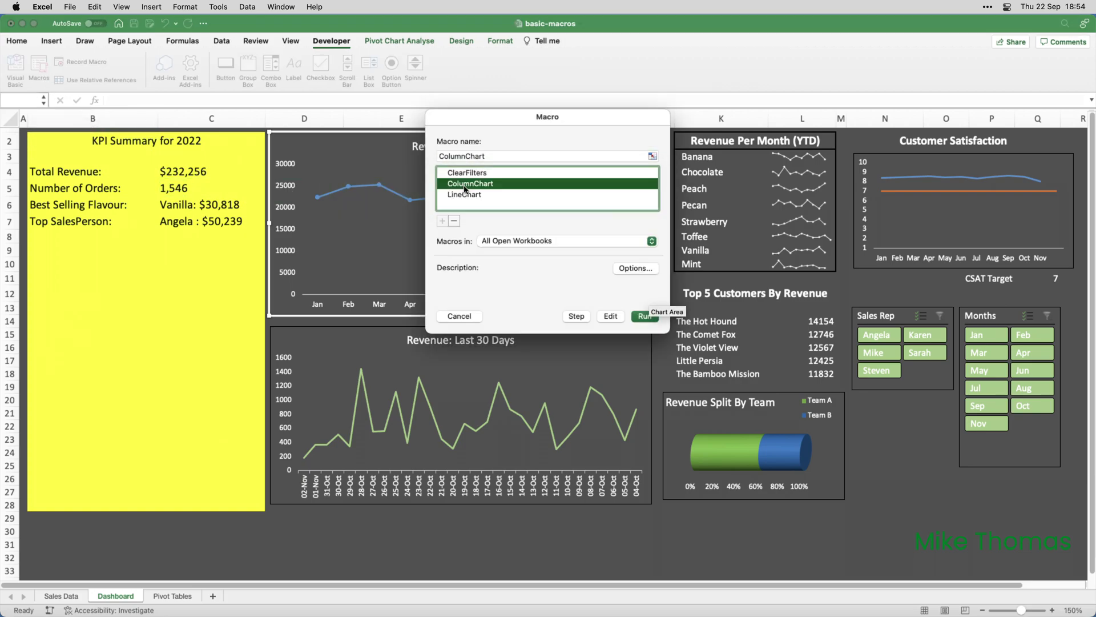
left_click(645, 316)
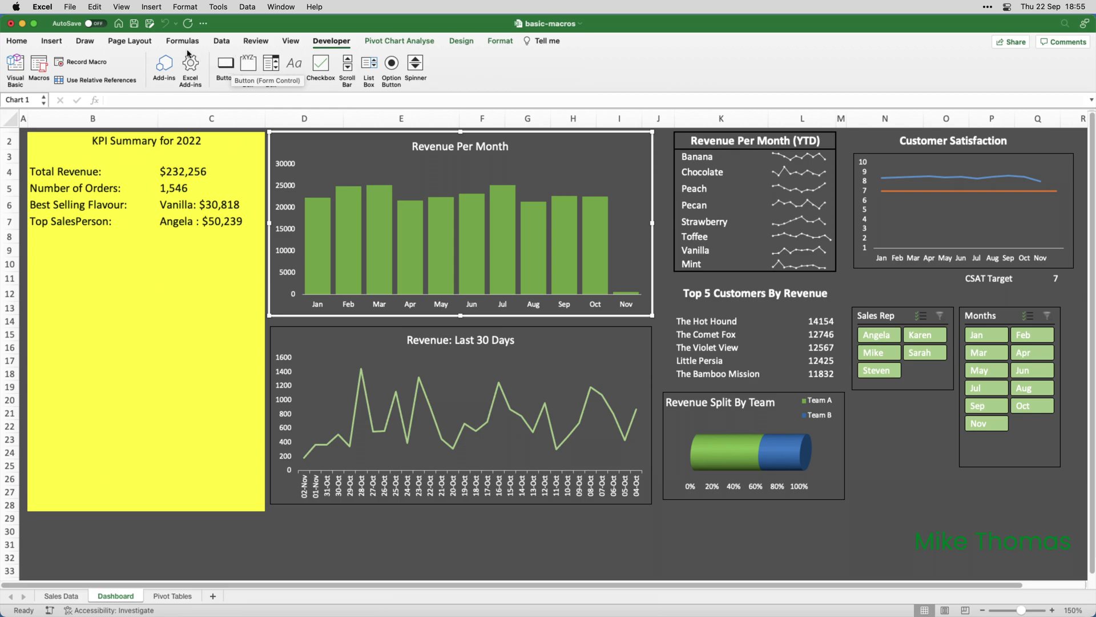
Draw a rectangle about 1.5" wide and 0.39" high below Top SalesPerson in the yellow KPI area and fill it red
left_click(56, 43)
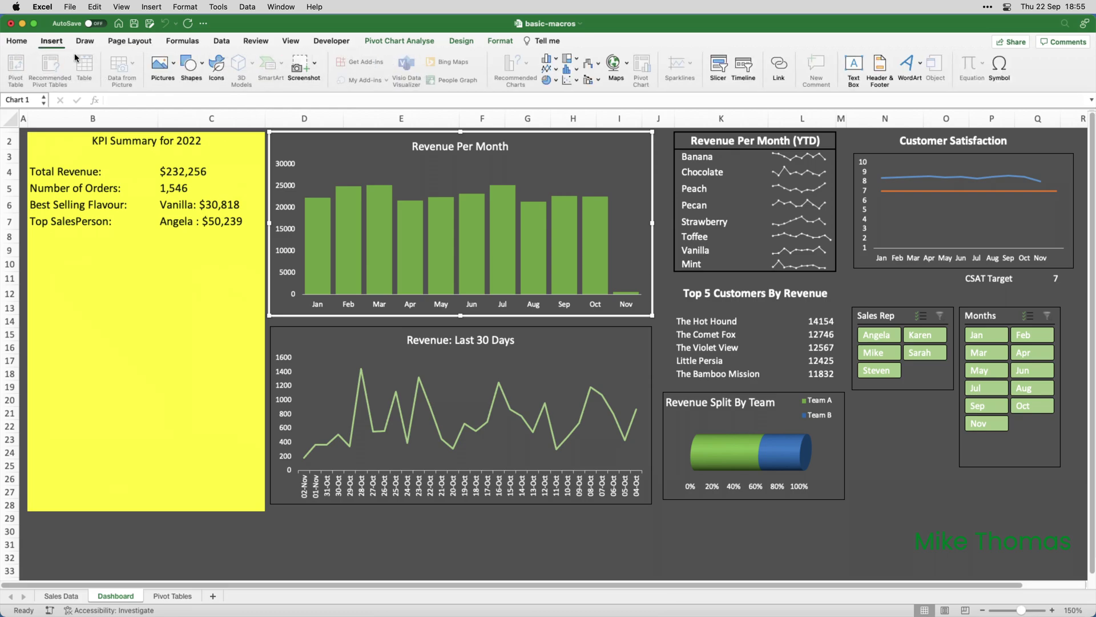
left_click(199, 67)
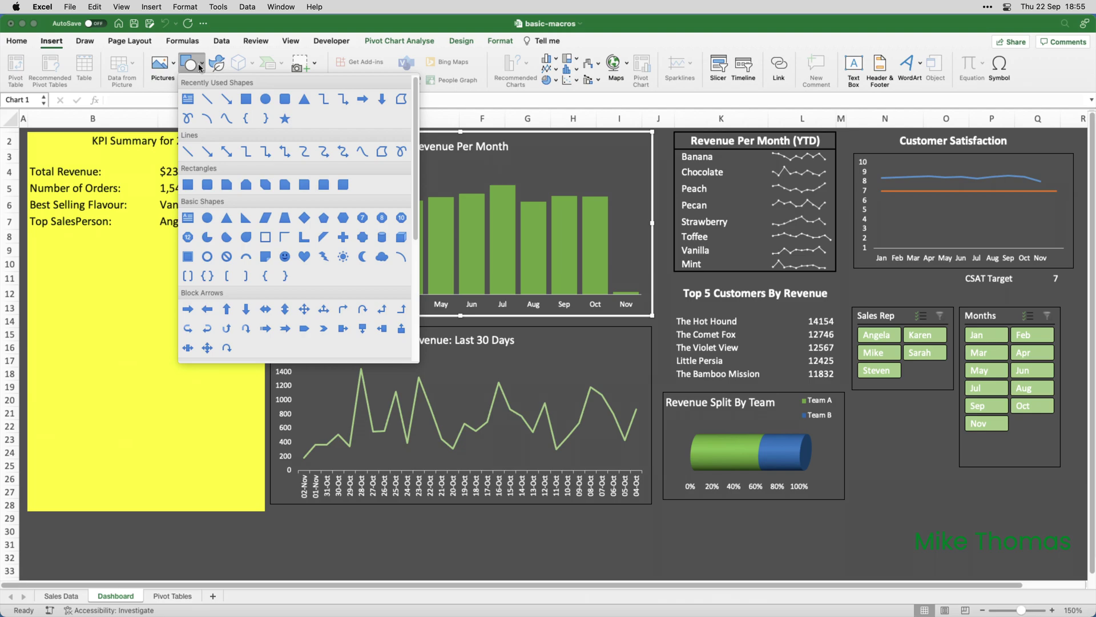
left_click(188, 185)
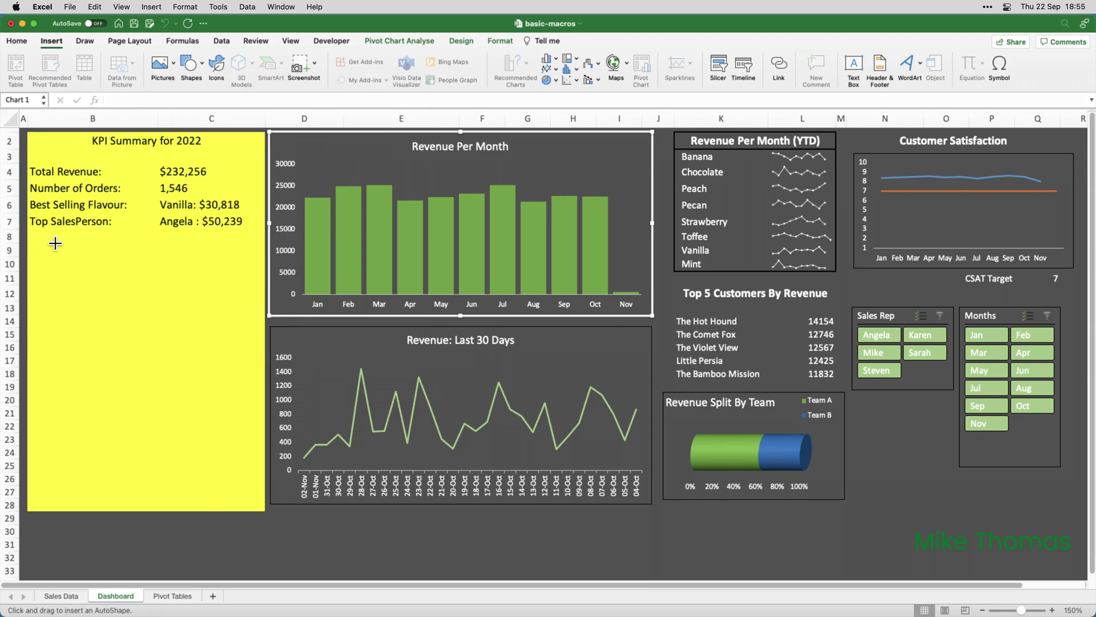
left_click_drag(38, 243, 111, 268)
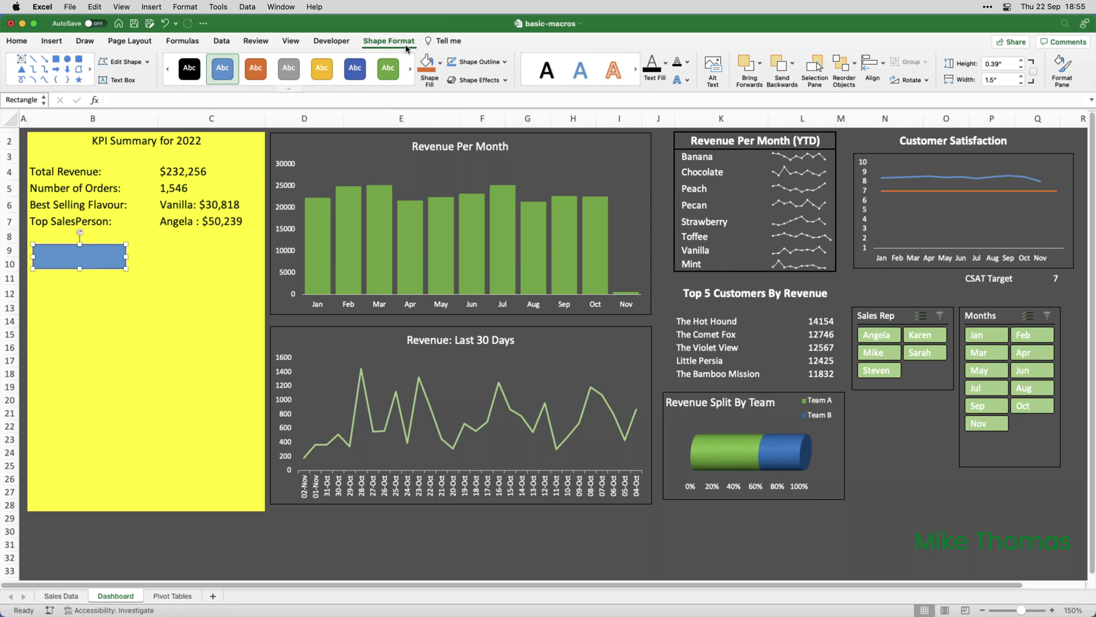
left_click(439, 62)
left_click(437, 210)
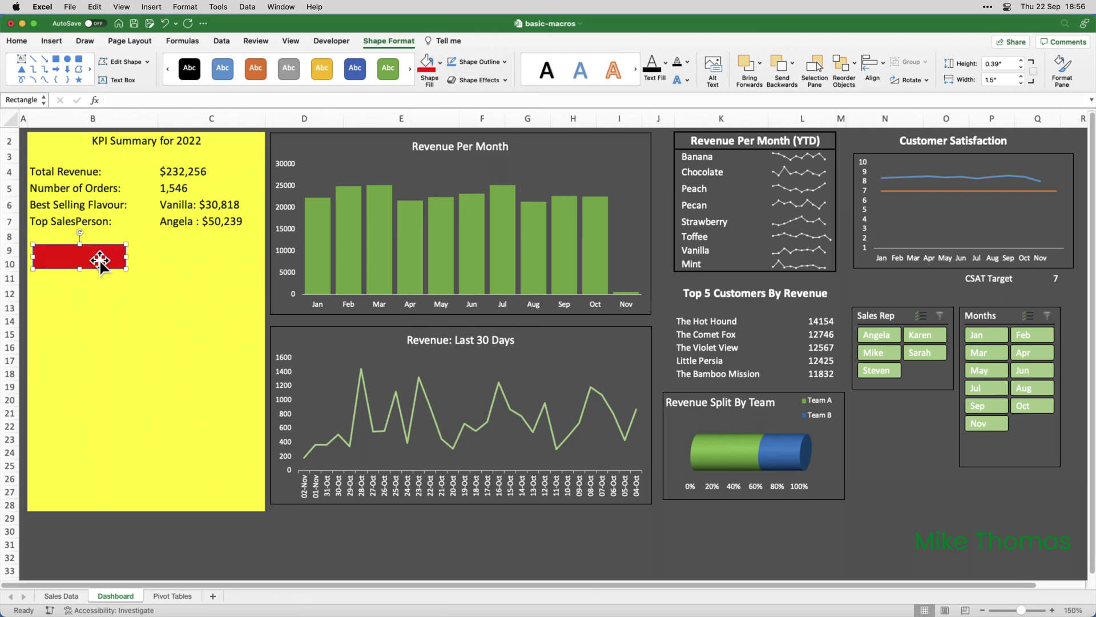
Label the red rectangle "Line Chart" and centre the text horizontally and vertically
left_click(71, 257)
type("Line Chart")
left_click_drag(39, 254, 82, 255)
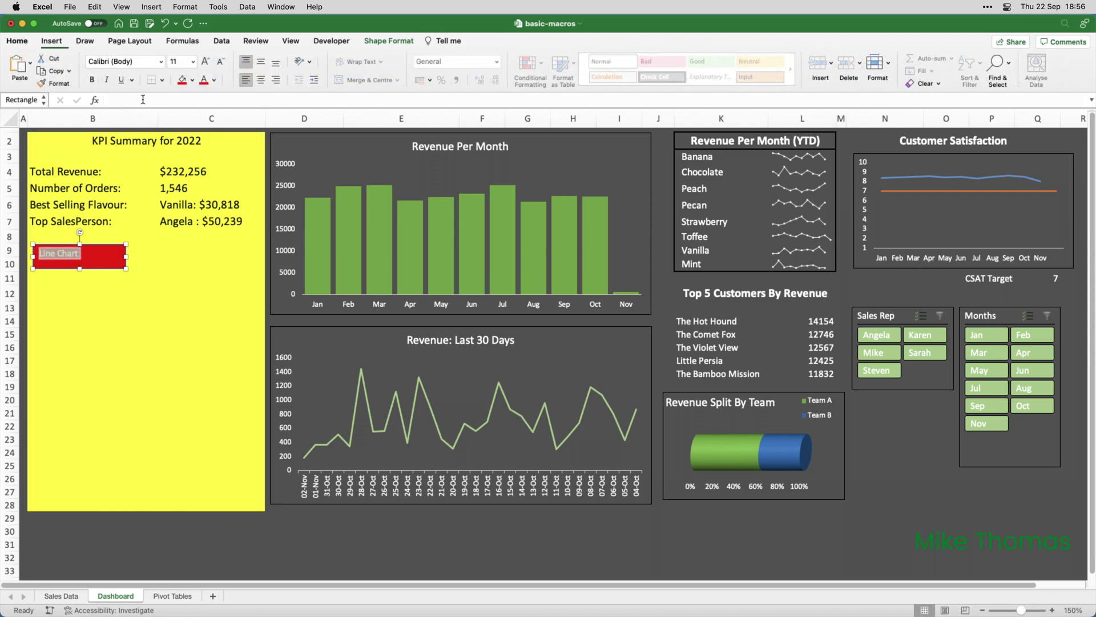
left_click(261, 80)
left_click(260, 63)
Set the "Line Chart" label's font size to 12 and its colour to white, and deselect the shape
left_click(205, 61)
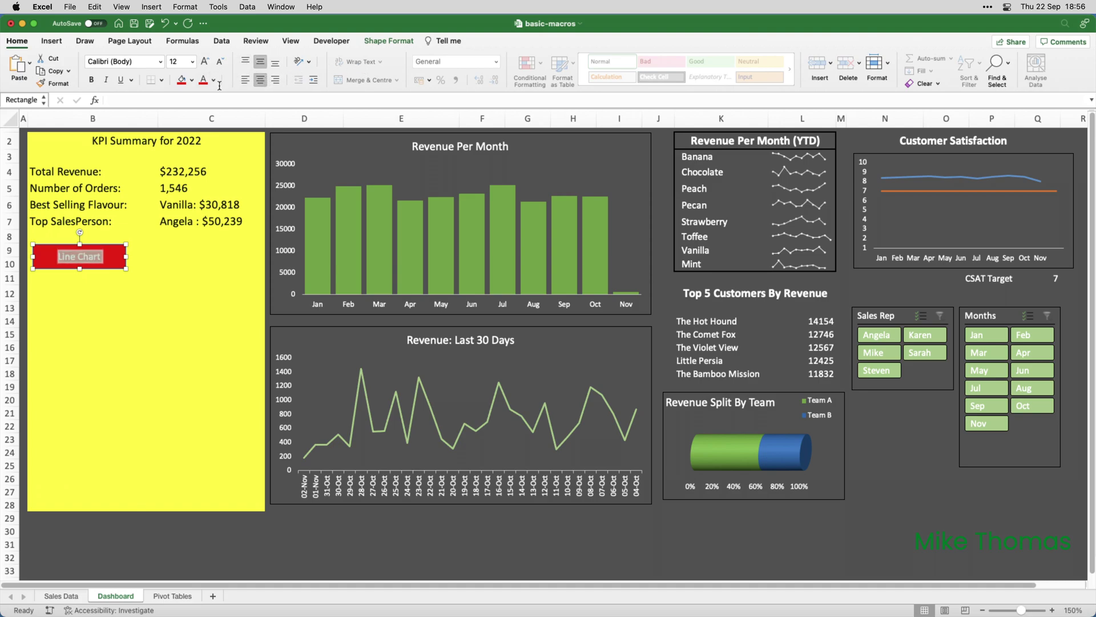
left_click(214, 80)
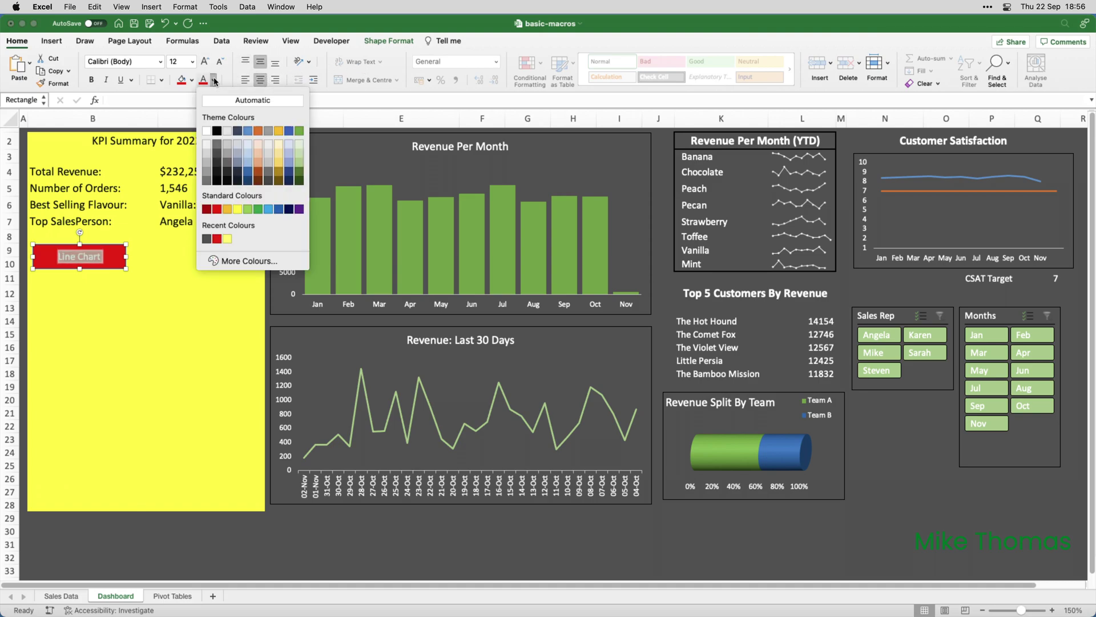
left_click(207, 132)
left_click(152, 265)
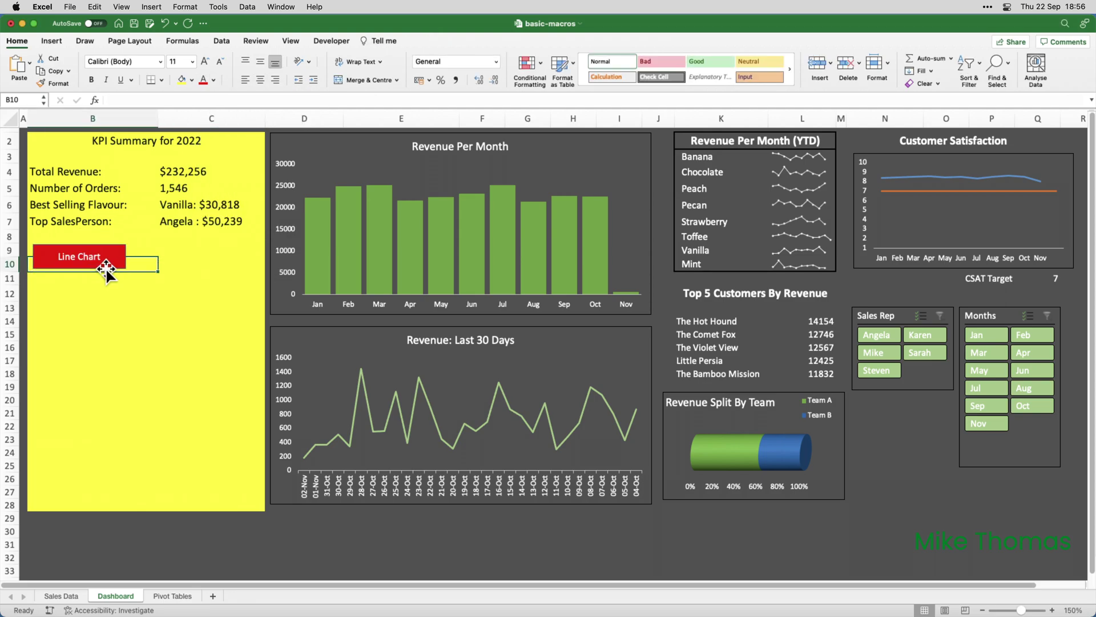
Duplicate the Line Chart button beside the original in the yellow KPI area and relabel the copy "Column Chart"
left_click(105, 268)
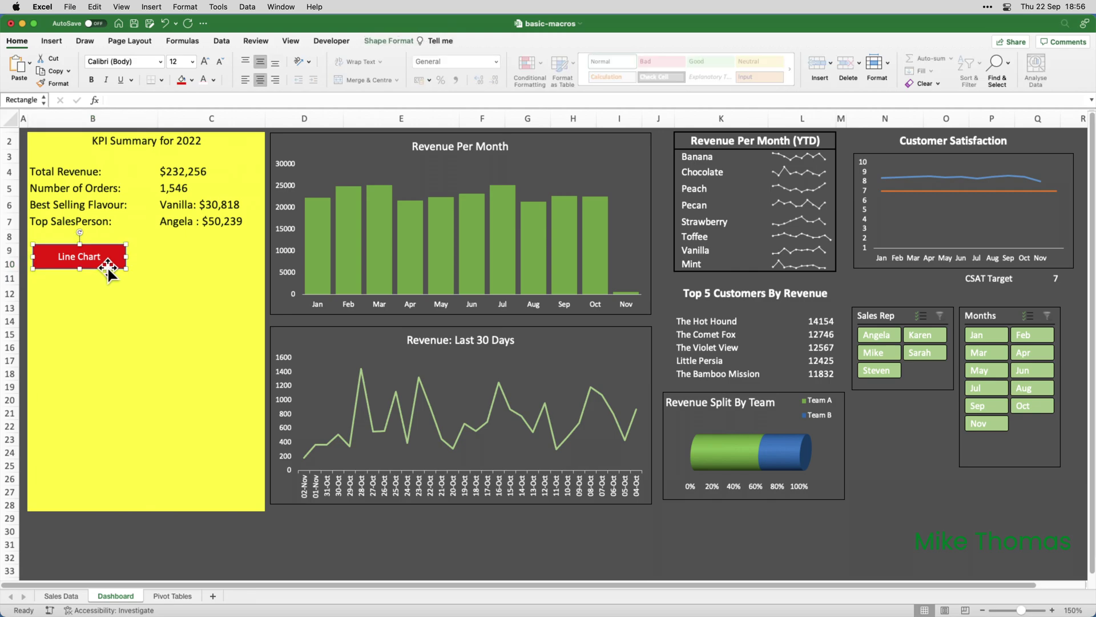
left_click_drag(107, 271, 224, 262)
double_click(197, 255)
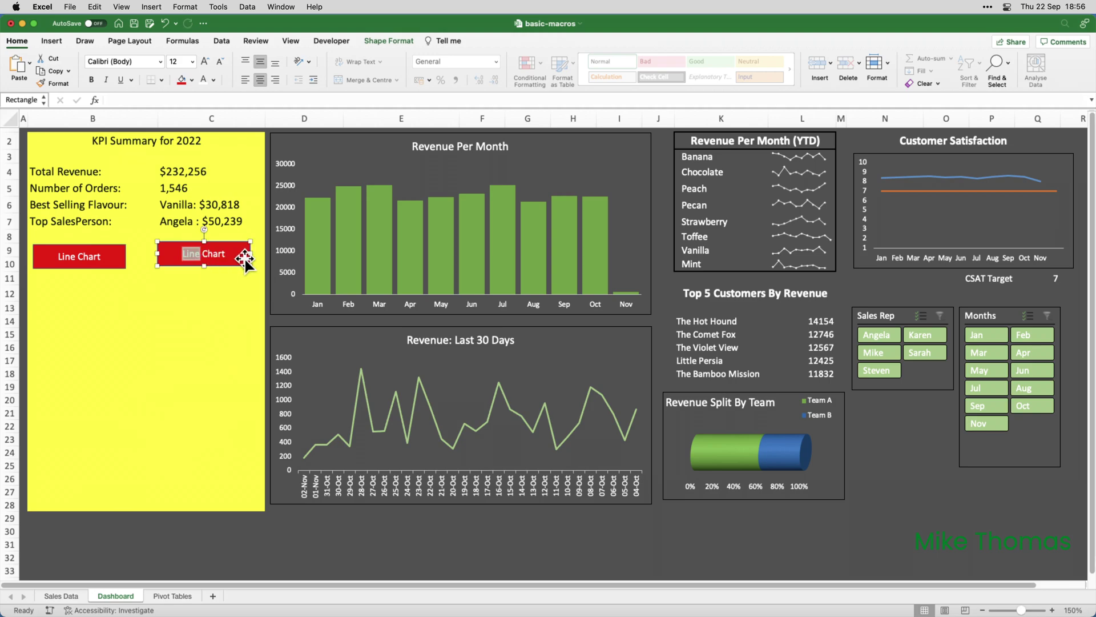
type("Column")
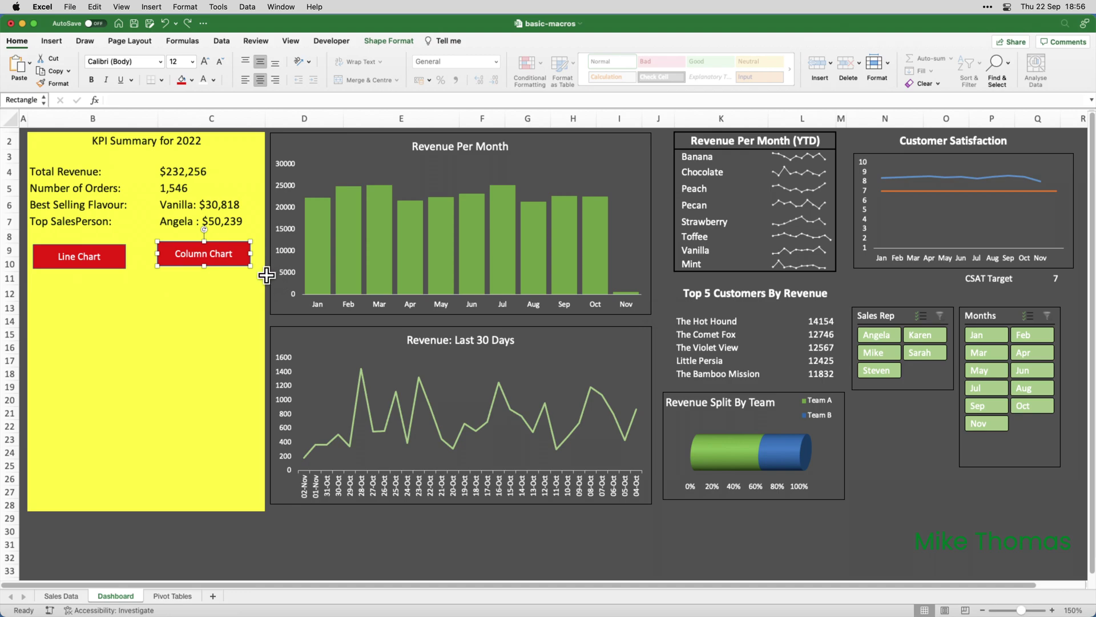
Place a copy of the Column Chart button beneath the Sales Rep slicer and relabel it "Clear Filter"
left_click_drag(234, 265, 905, 413)
double_click(882, 410)
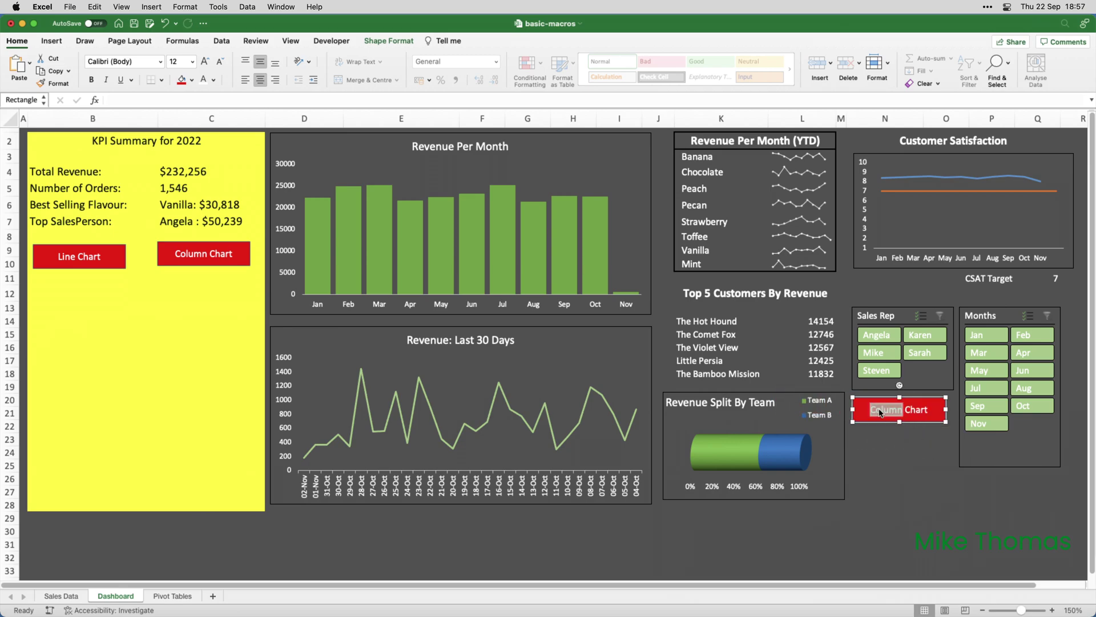
type("Clear Filt")
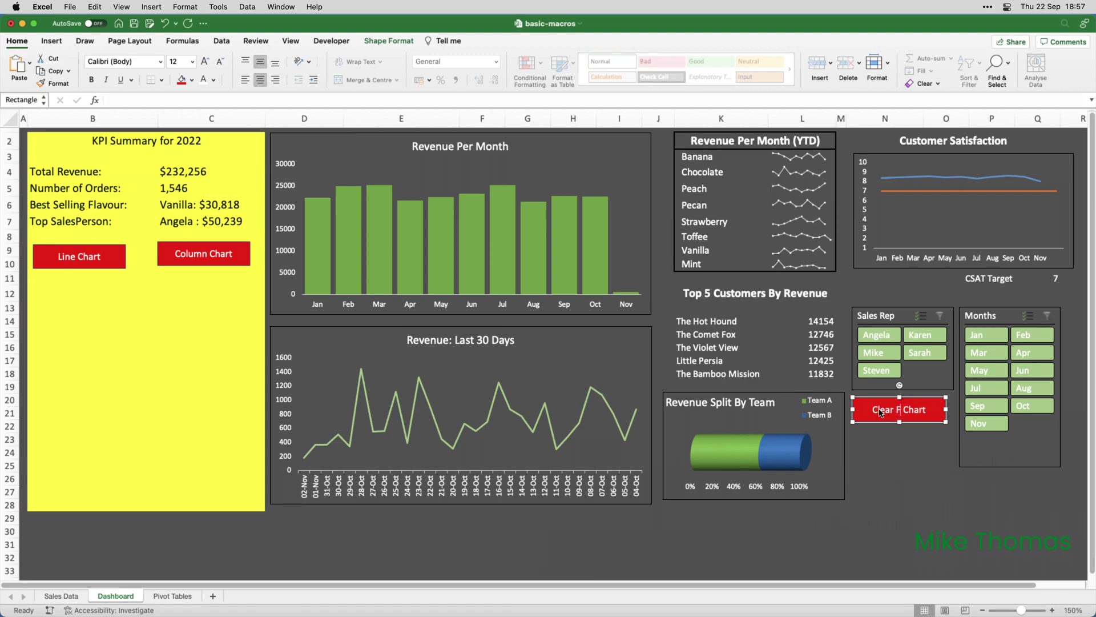
type("er")
key("Delete")
key("Delete")
key("Delete")
key("Delete")
key("Delete")
key("Delete")
Align the Column Chart and Line Chart buttons along their bottom edges, and deselect them
left_click(213, 262, "super")
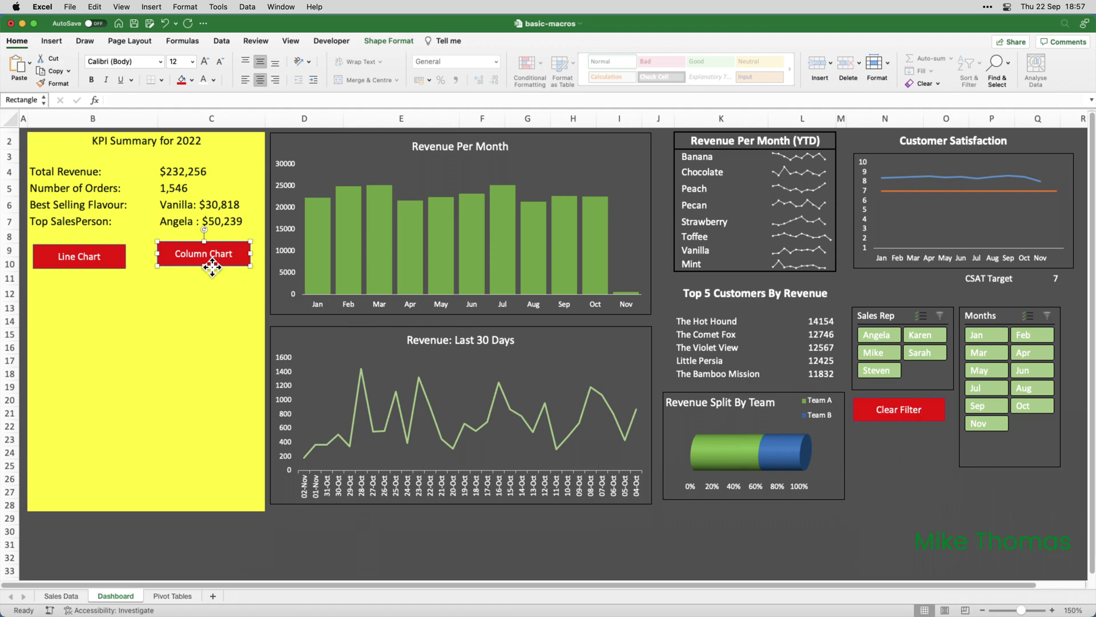
left_click(103, 262, "super")
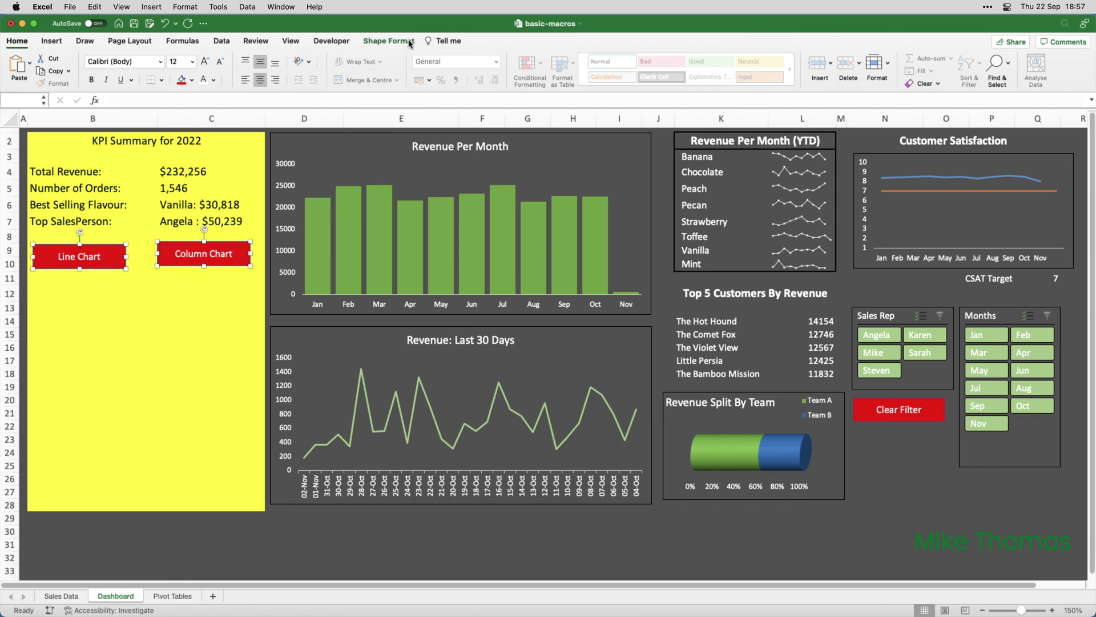
left_click(389, 40)
left_click(875, 61)
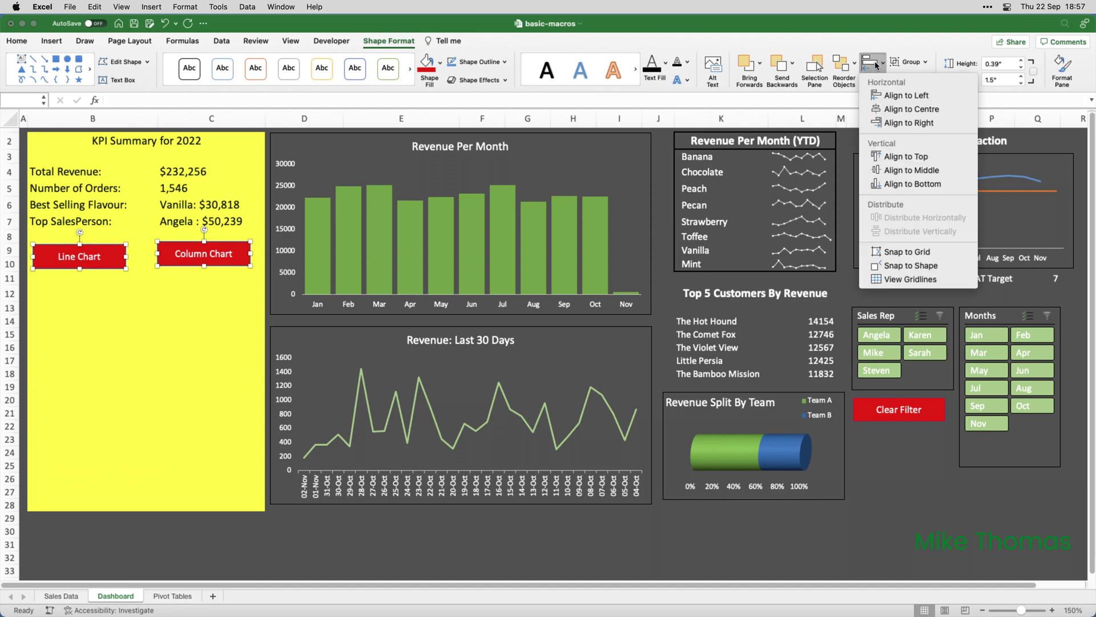
left_click(913, 184)
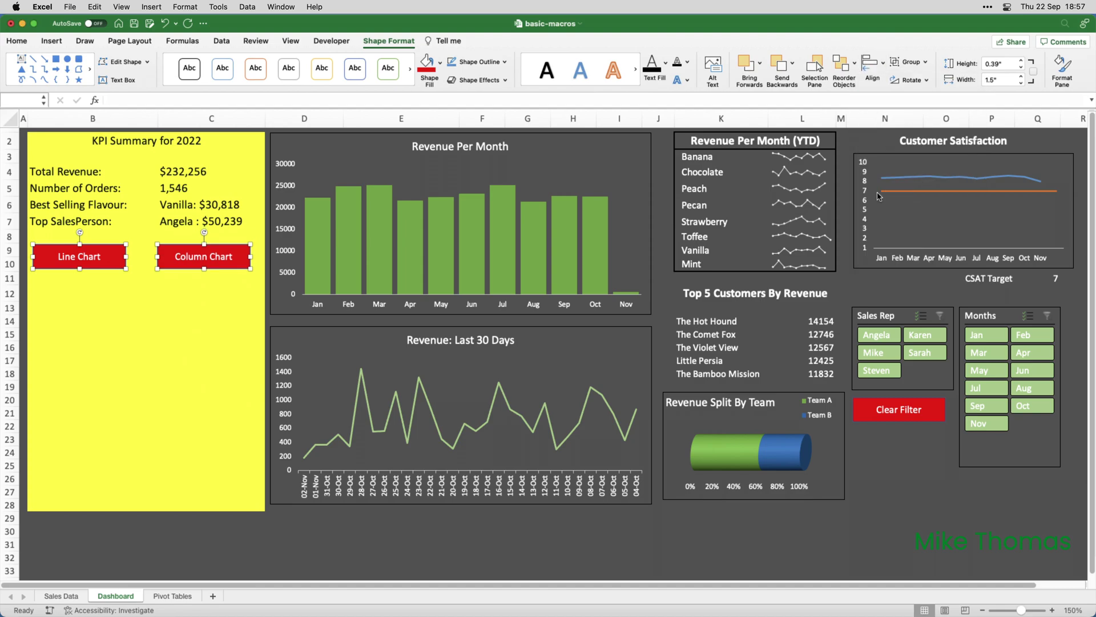
left_click(217, 292)
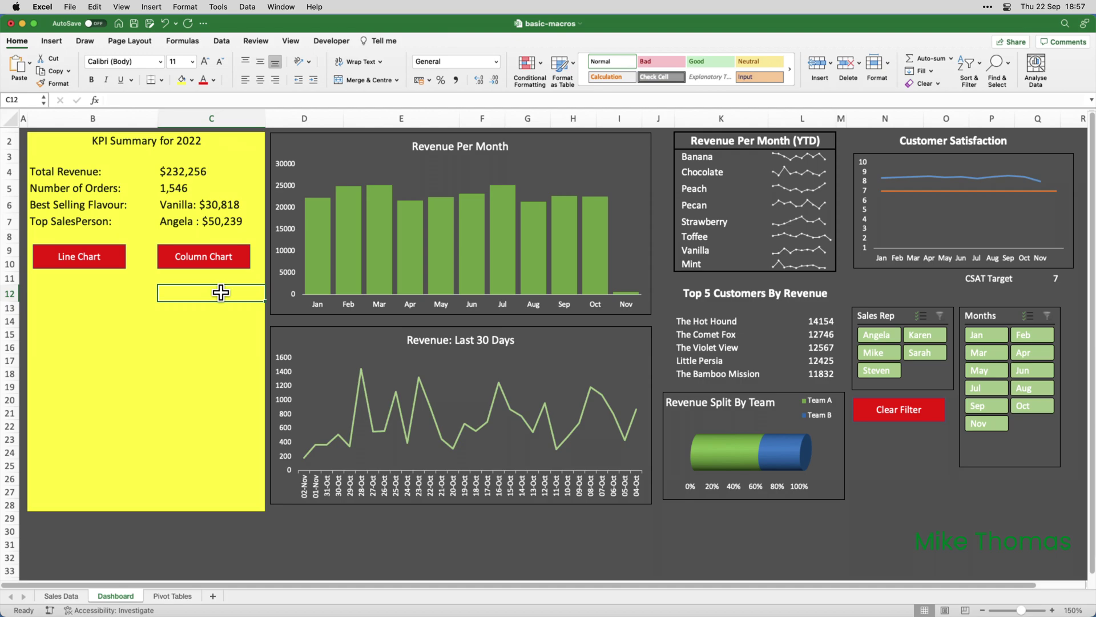
Assign the LineChart macro to the Line Chart button
right_click(111, 262)
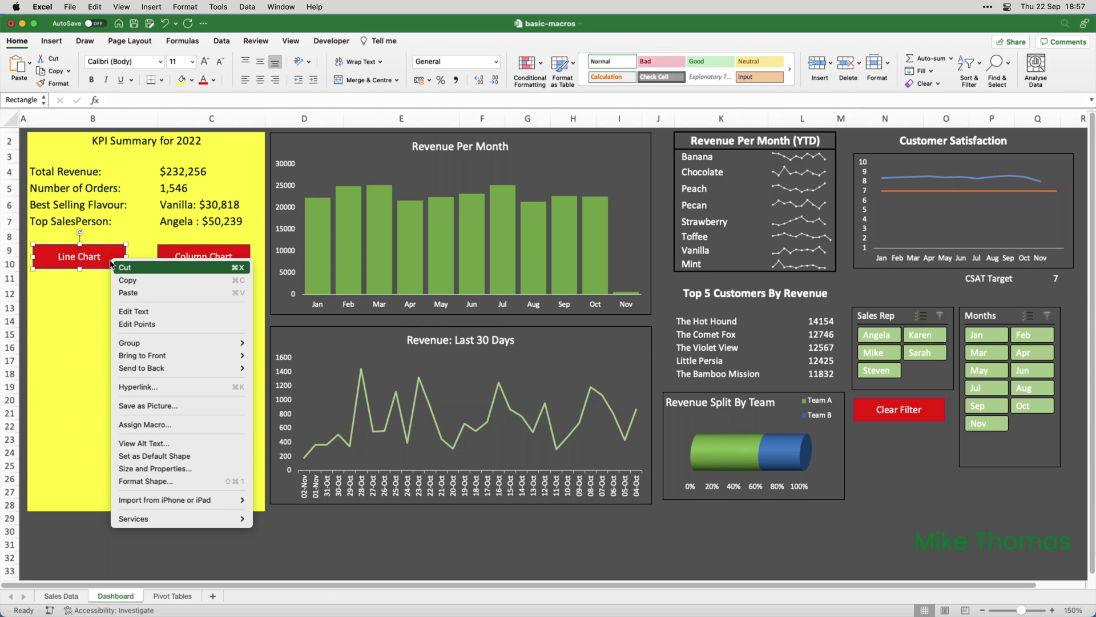
left_click(166, 429)
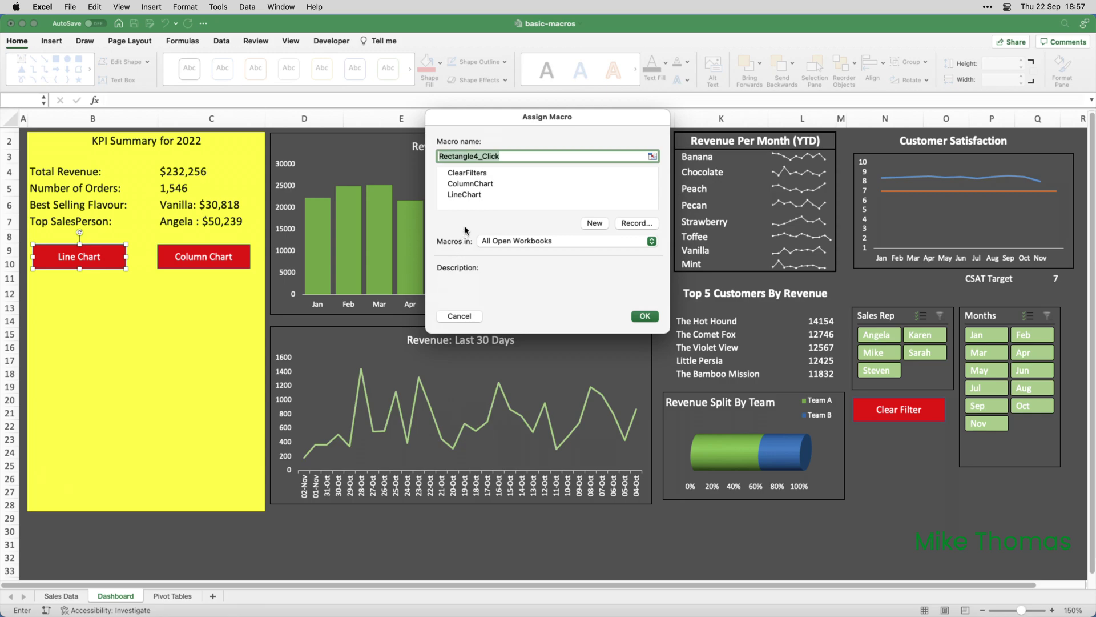
left_click(465, 195)
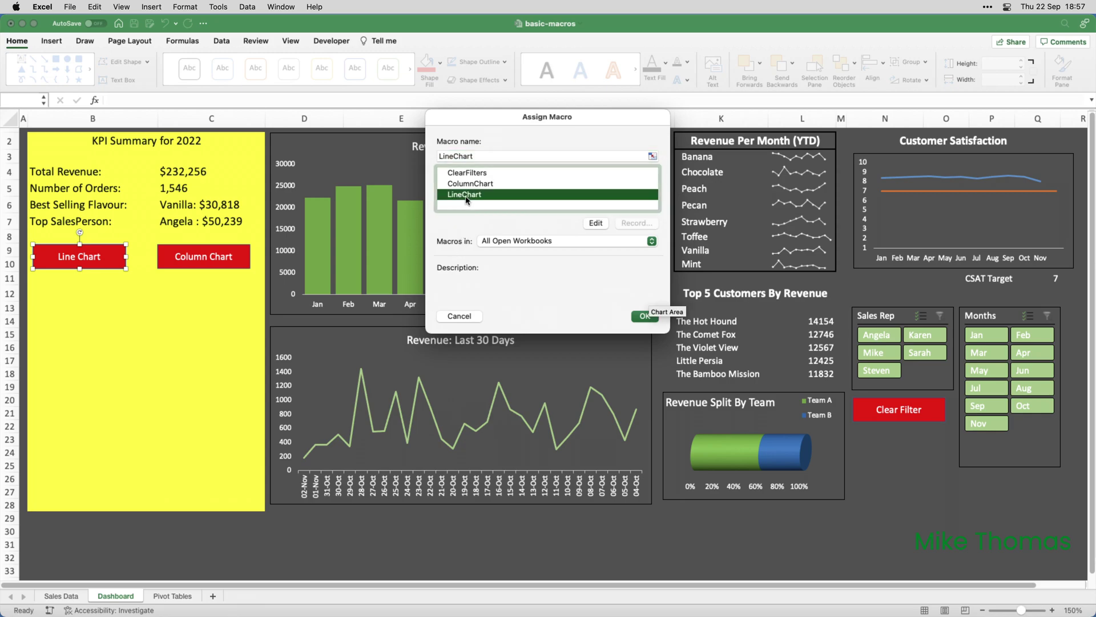
left_click(643, 317)
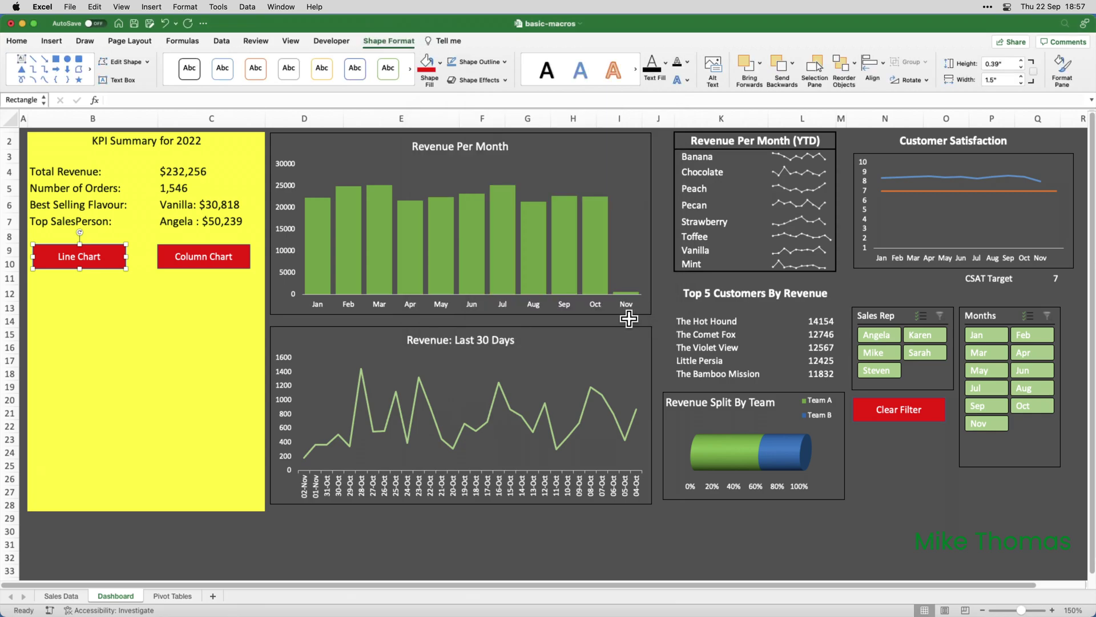
Assign the ColumnChart macro to the Column Chart button
right_click(235, 268)
left_click(278, 433)
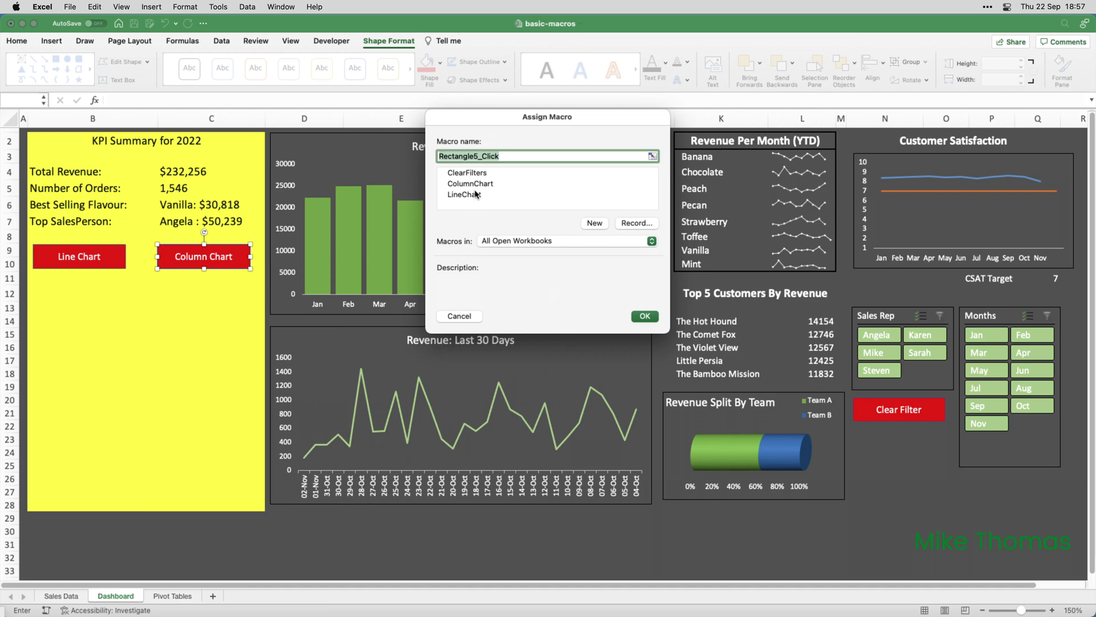
left_click(474, 183)
left_click(645, 316)
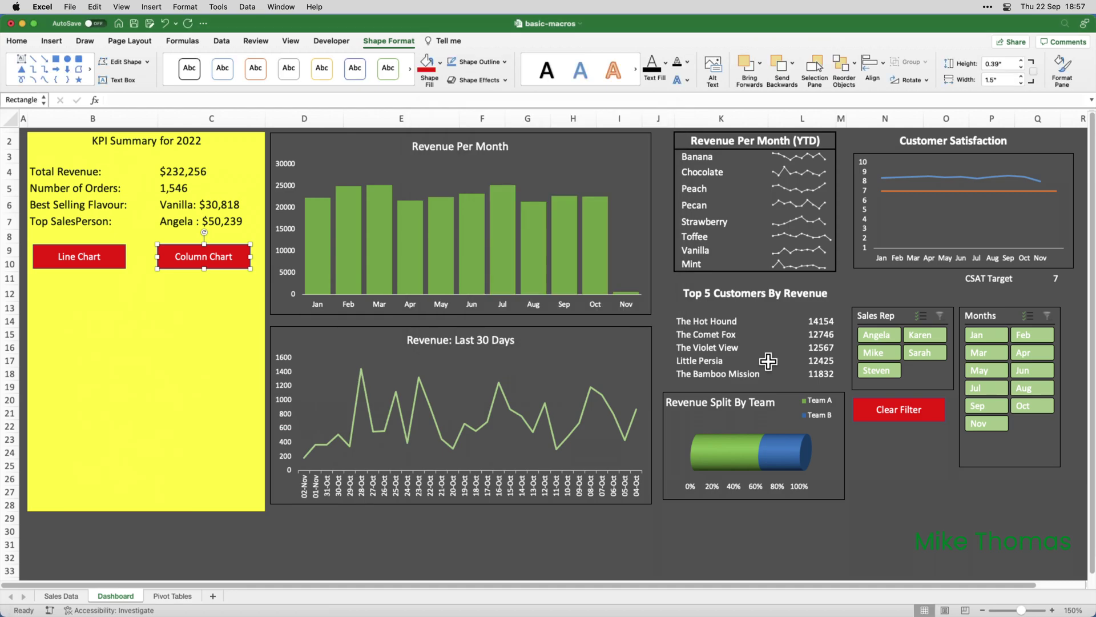
Assign the ClearFilters macro to the Clear Filter button beneath the Sales Rep slicer, and deselect the button
right_click(886, 420)
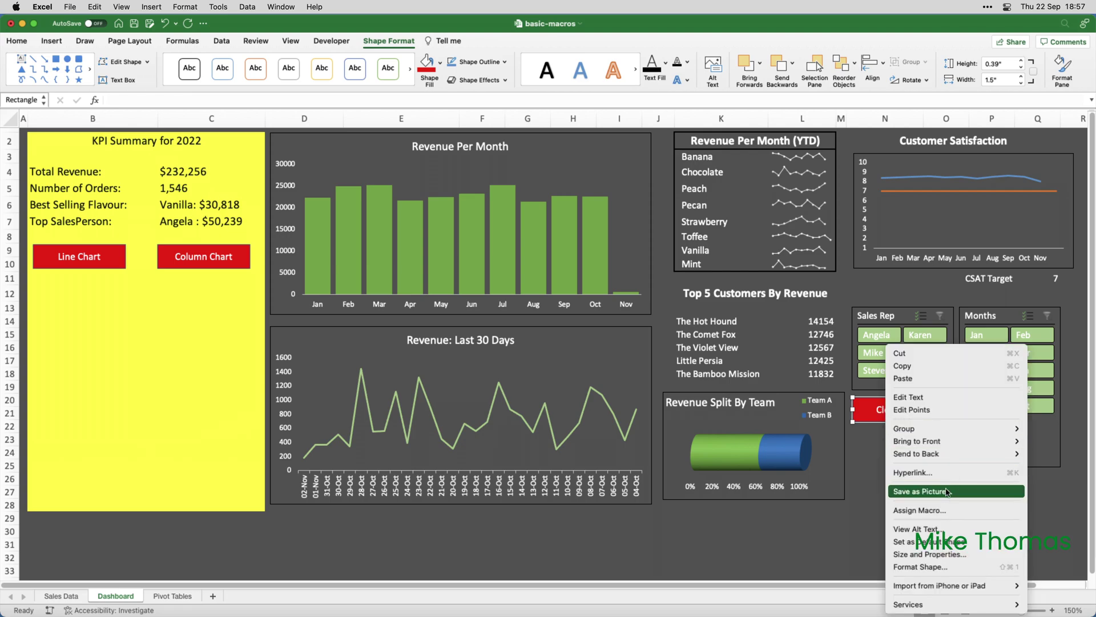
left_click(943, 510)
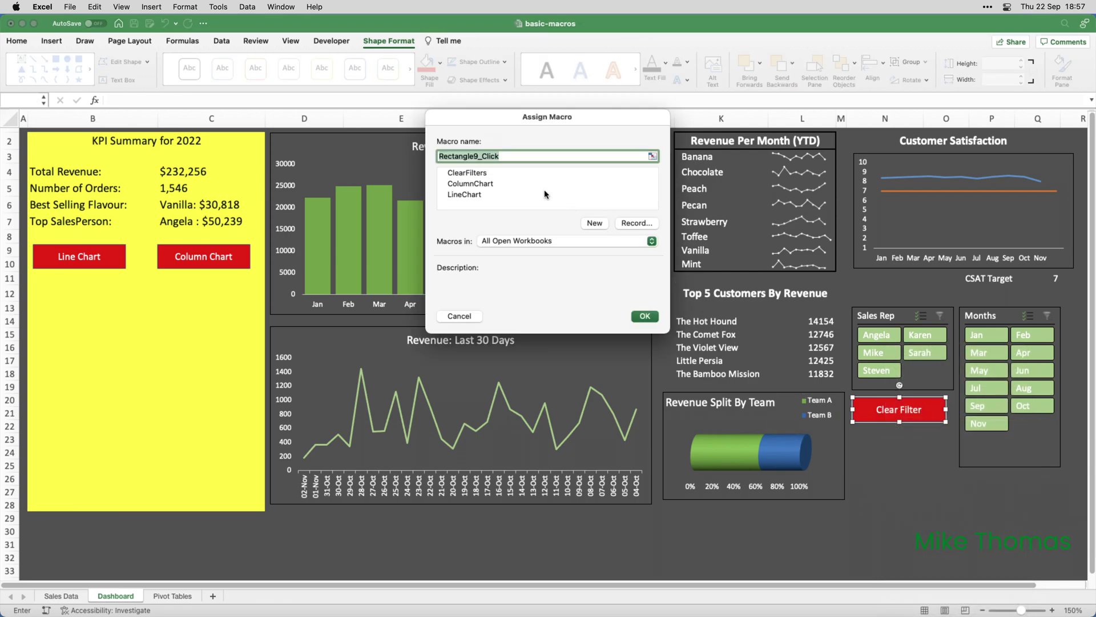
left_click(467, 173)
left_click(647, 318)
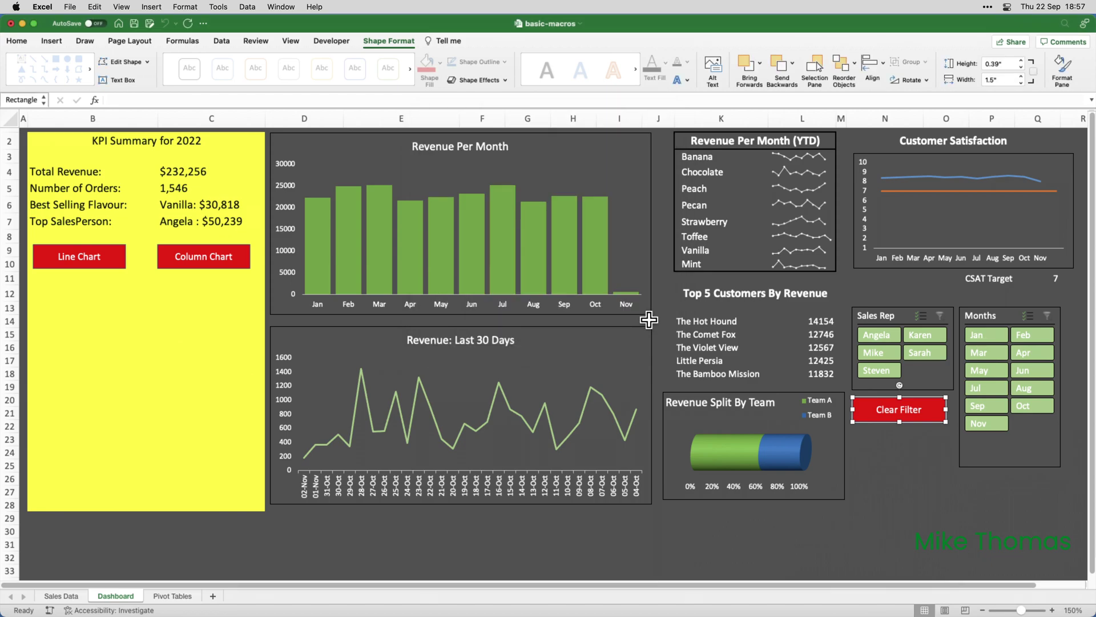
left_click(863, 466)
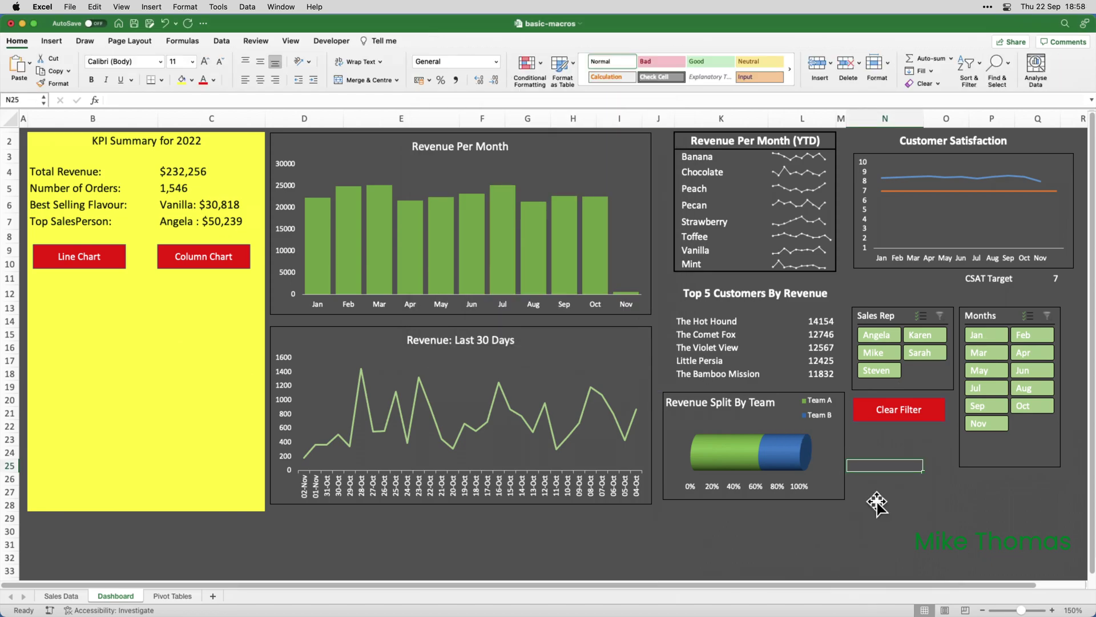
Test the Line Chart and Column Chart buttons, and the Clear Filter button with the slicers filtered to the first sales rep and Mar
left_click(102, 260)
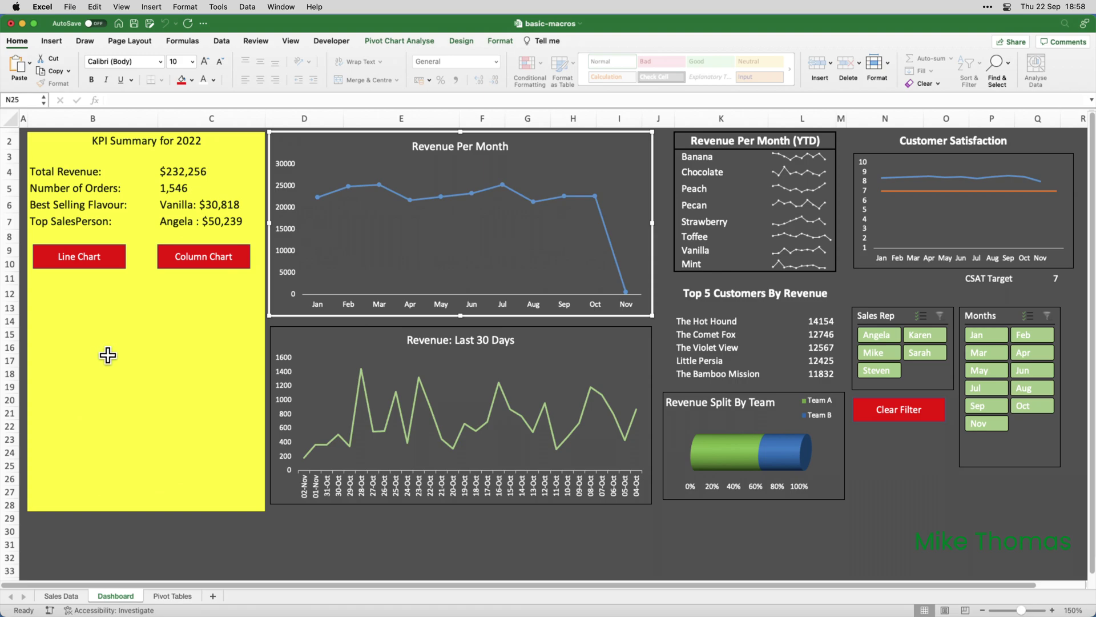
left_click(200, 262)
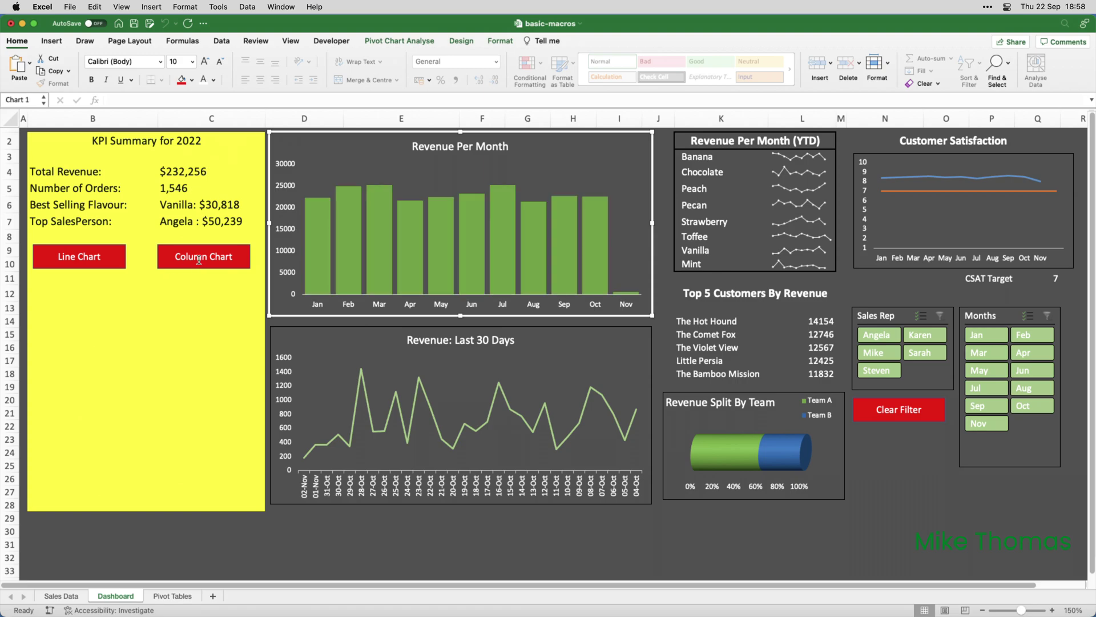
left_click(943, 348)
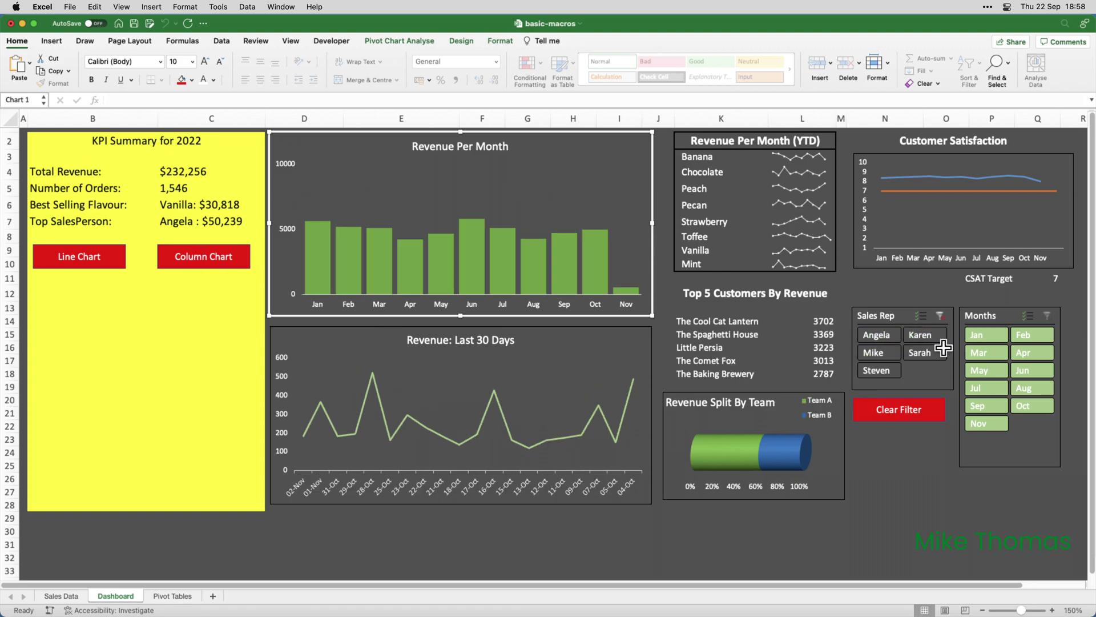
left_click(980, 353)
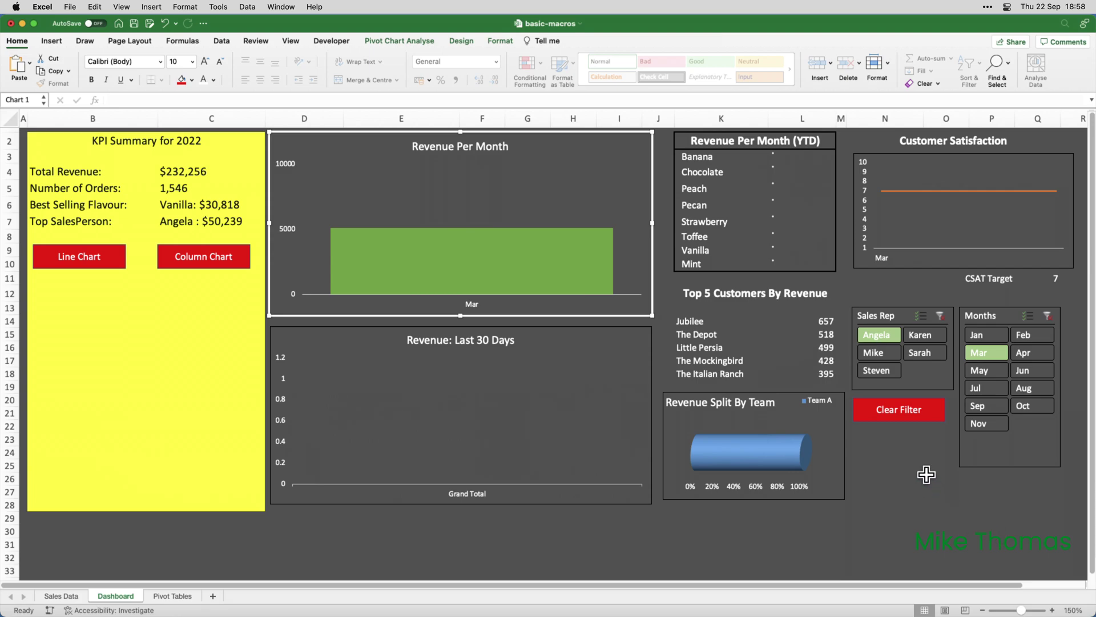
left_click(911, 412)
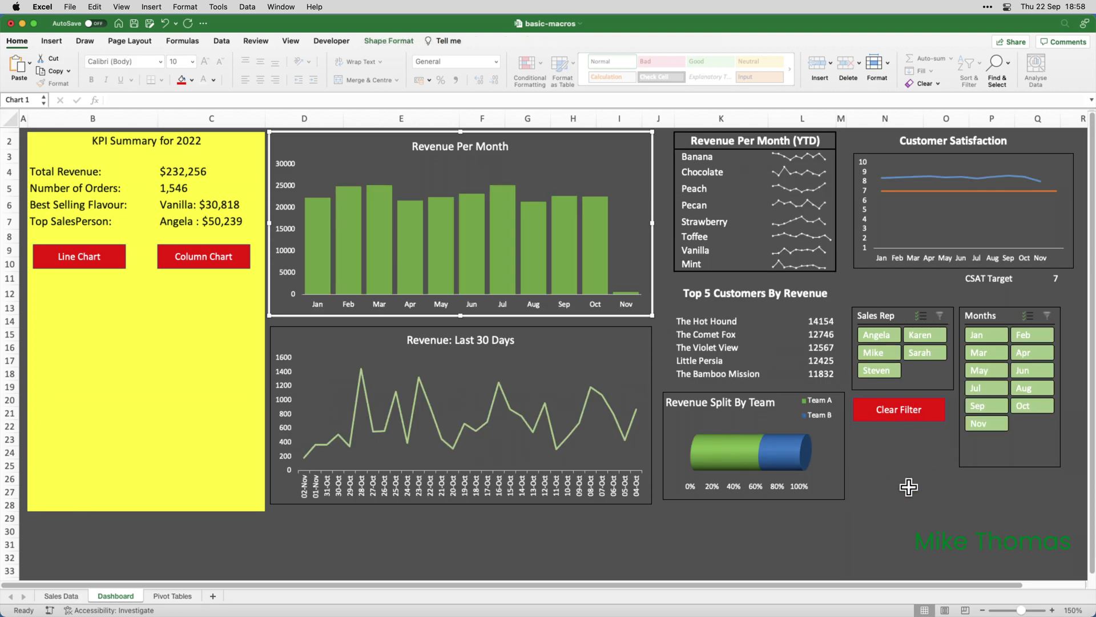
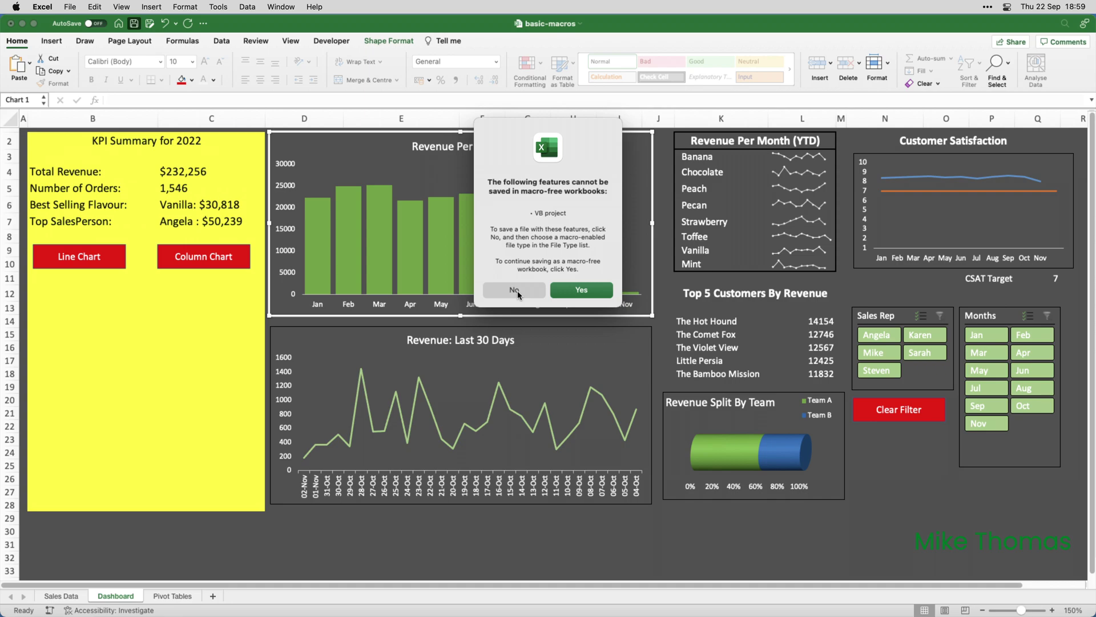
Decline the macro-free save and save basic-macros to the Desktop as an Excel Macro-enabled Workbook (.xlsm)
left_click(517, 292)
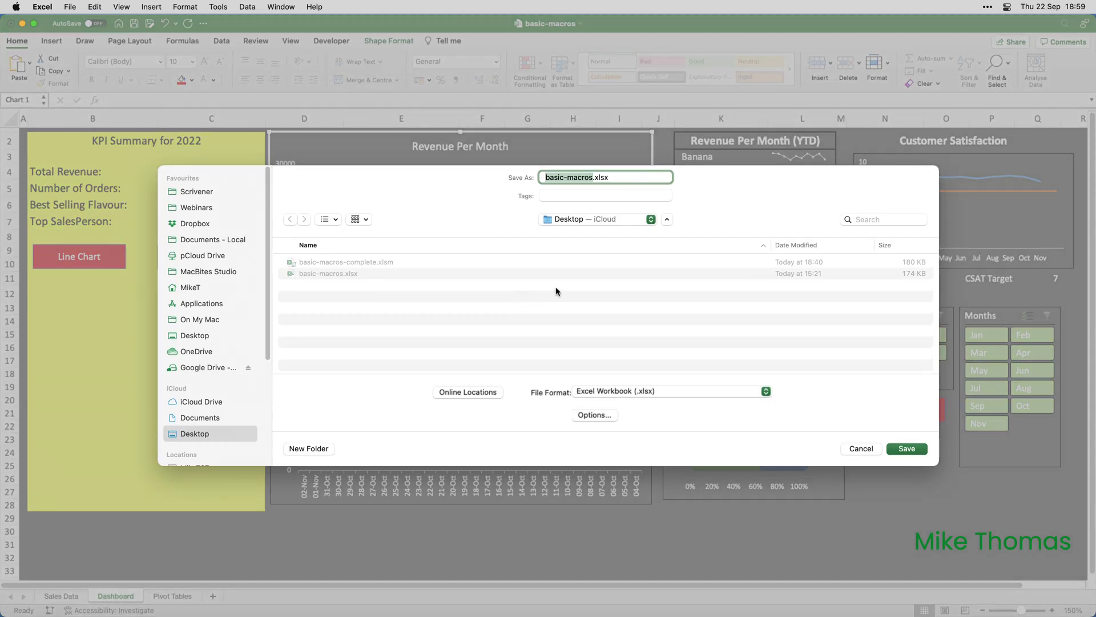
left_click(645, 395)
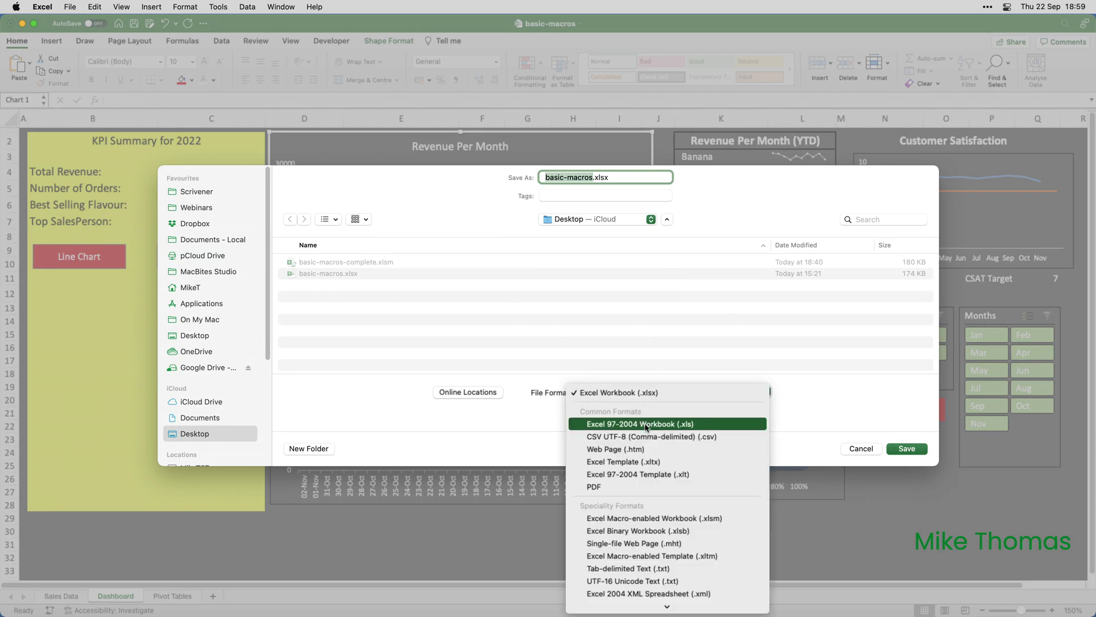
left_click(638, 519)
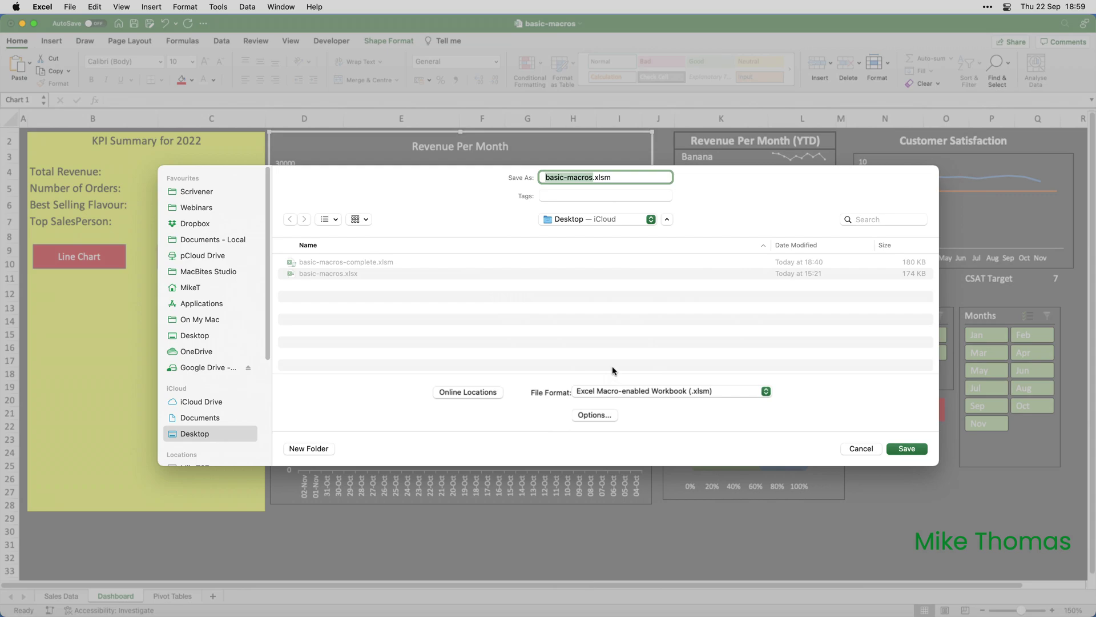
left_click(906, 449)
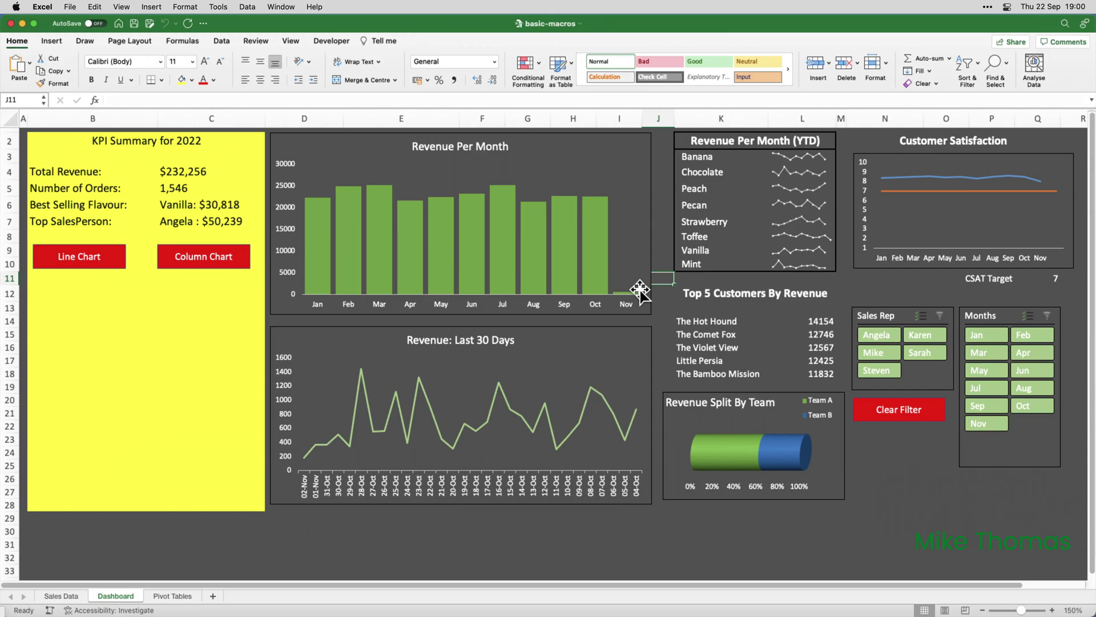